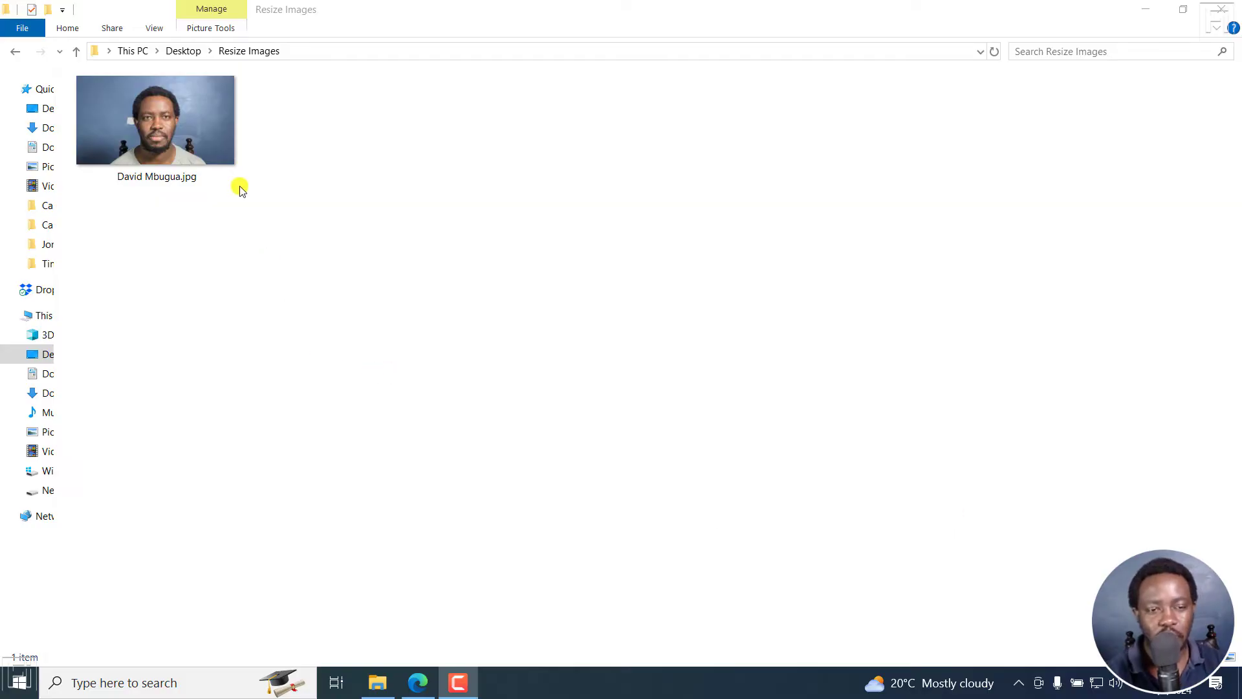
Step: Select the single portrait photo file in the Resize Images folder
click(226, 161)
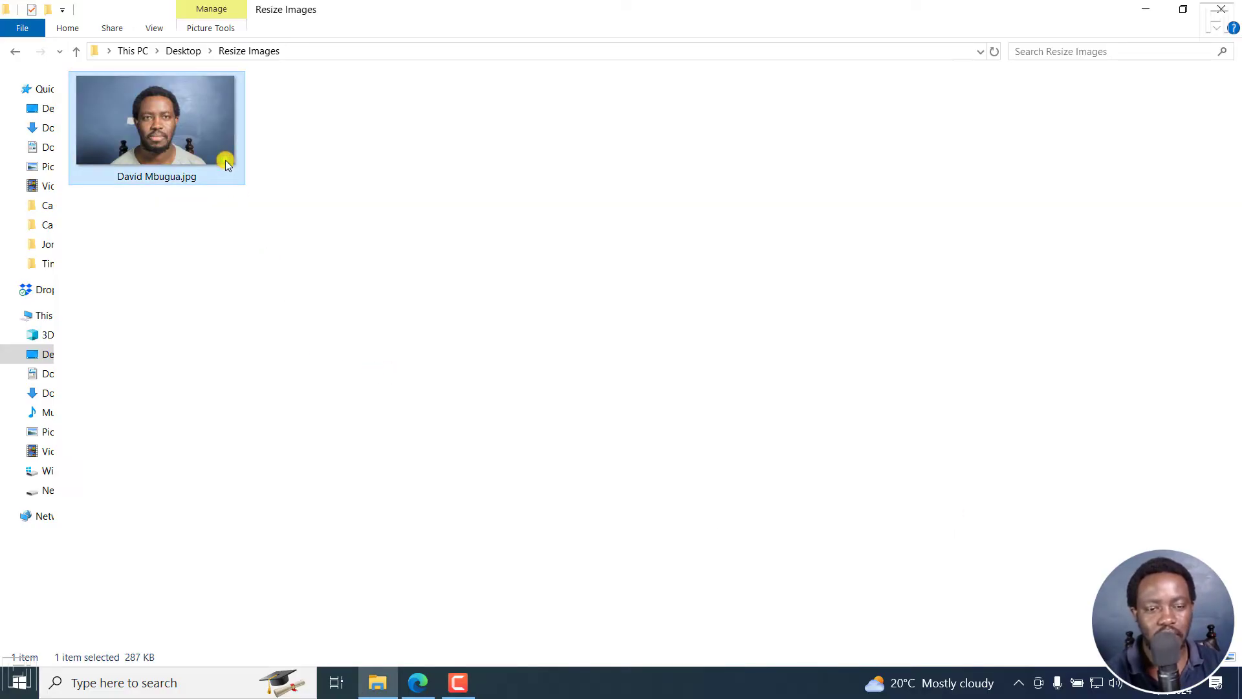
right_click(226, 162)
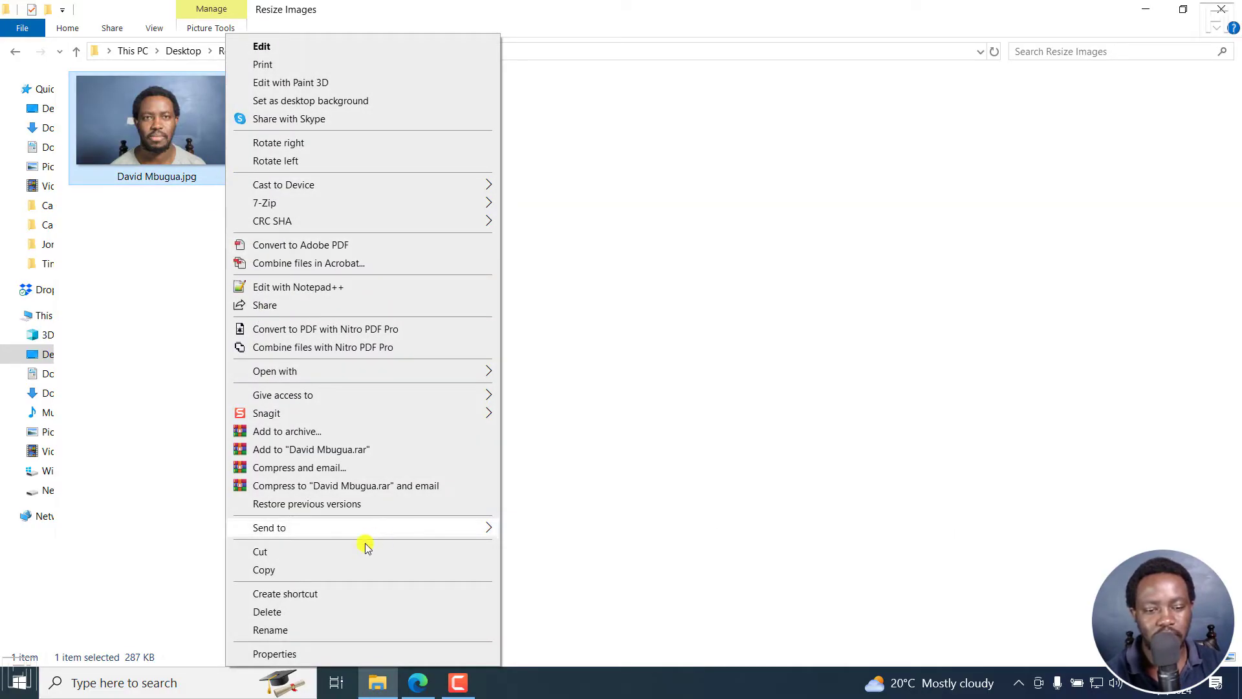
click(281, 653)
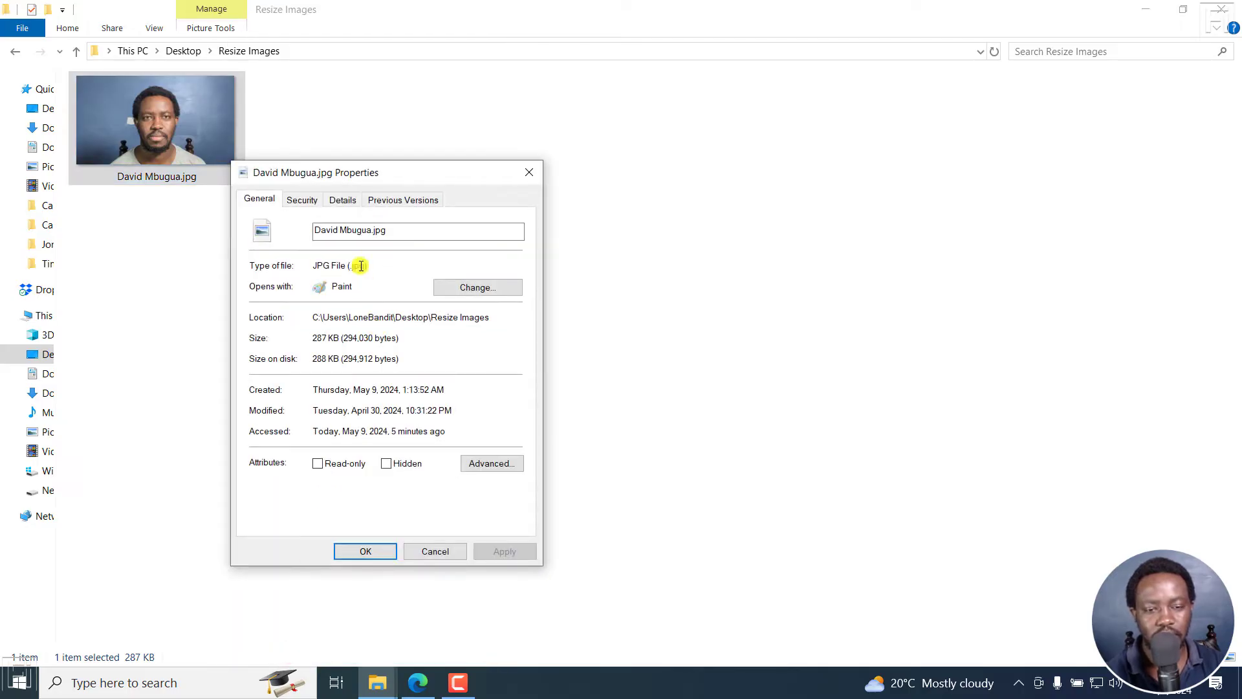
click(342, 200)
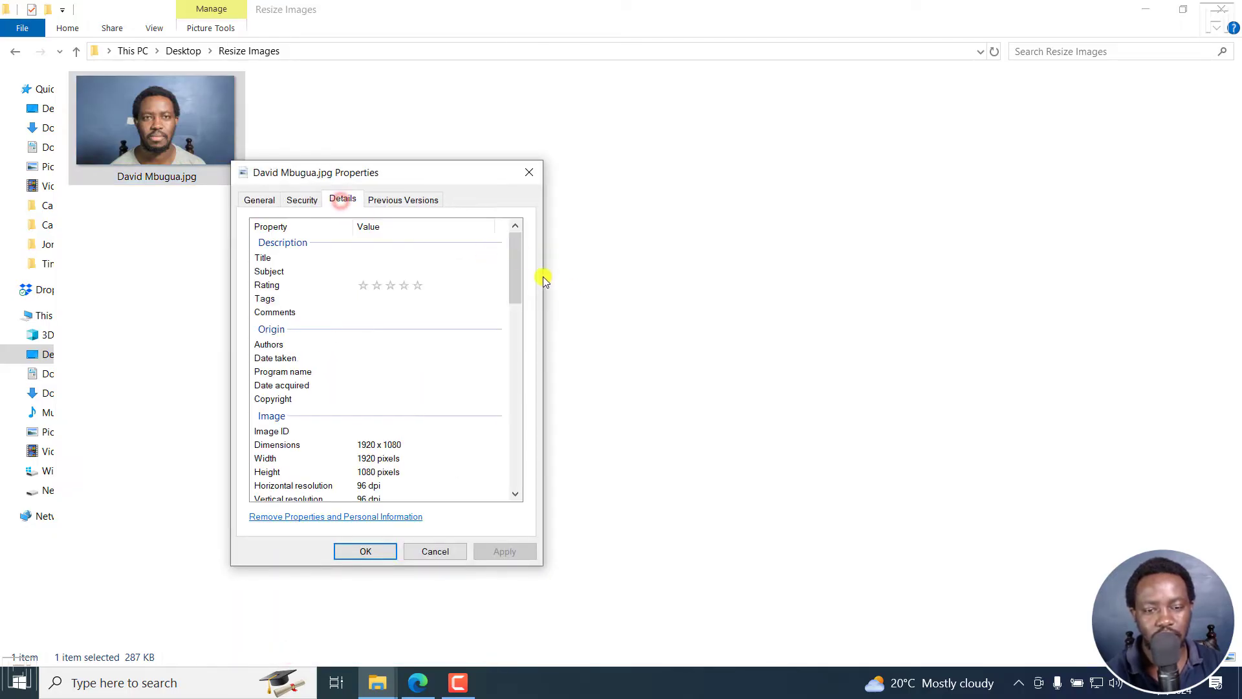
drag(515, 245, 515, 284)
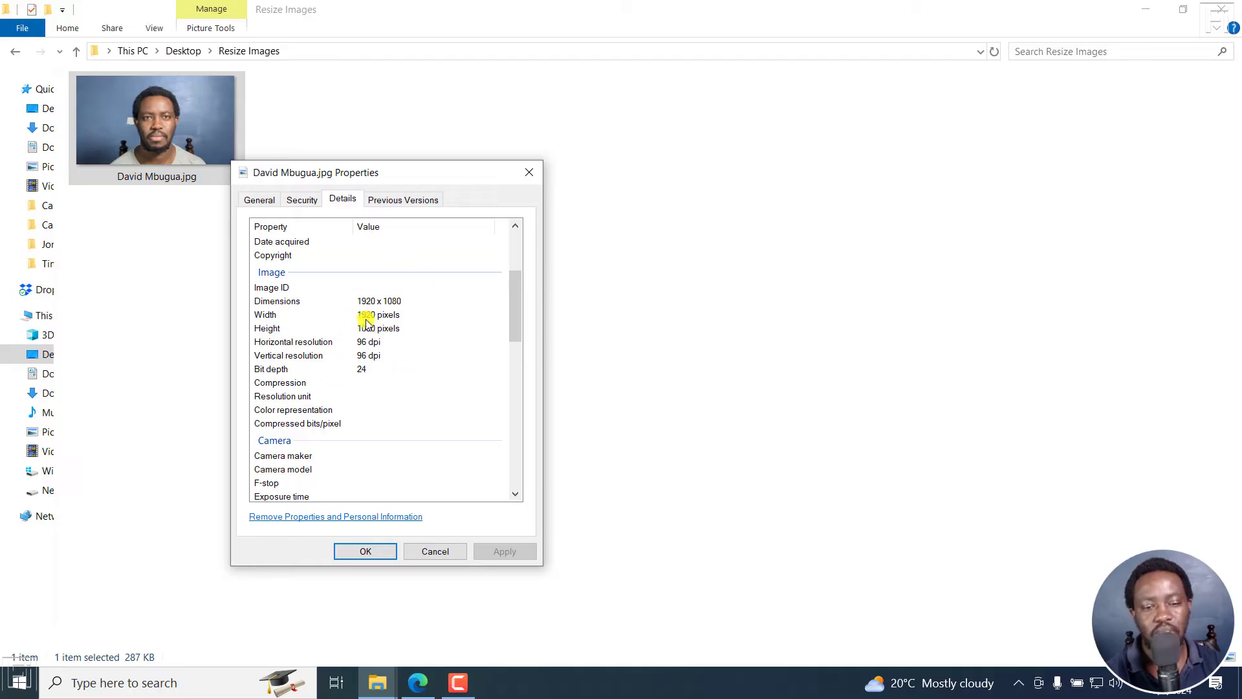
click(532, 173)
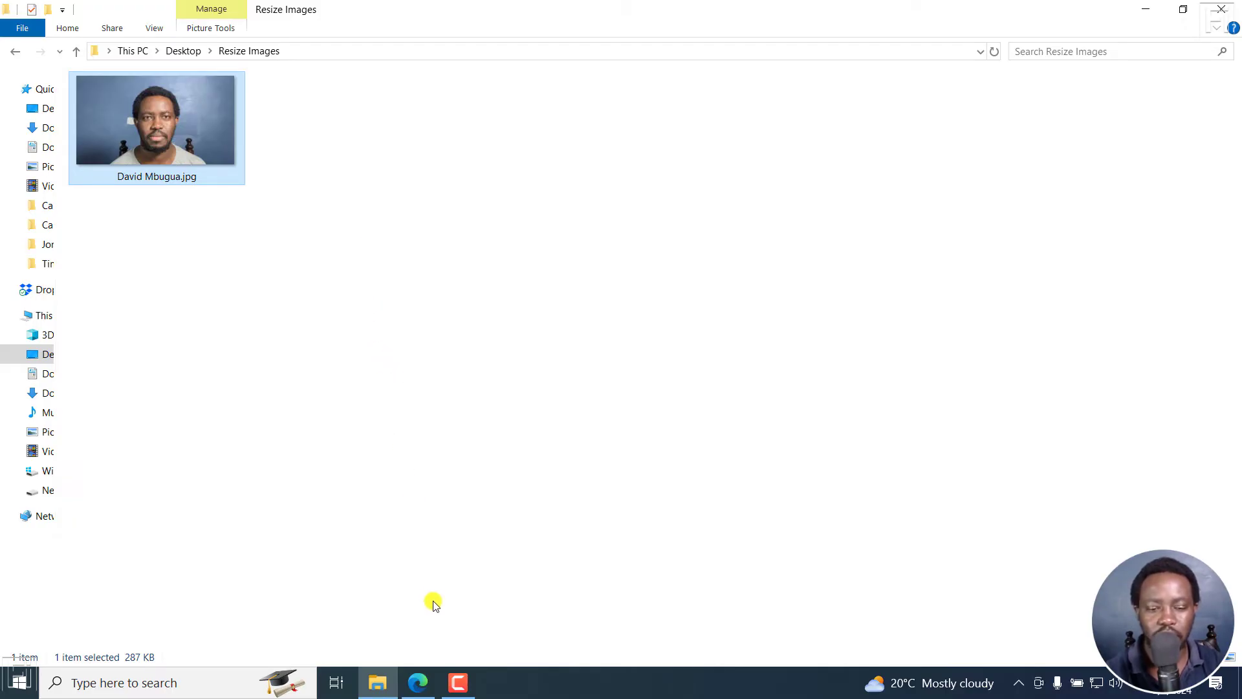
Step: Upload the portrait photo from Resize Images into the Resize.com editor, showing 1920 × 1080
click(420, 680)
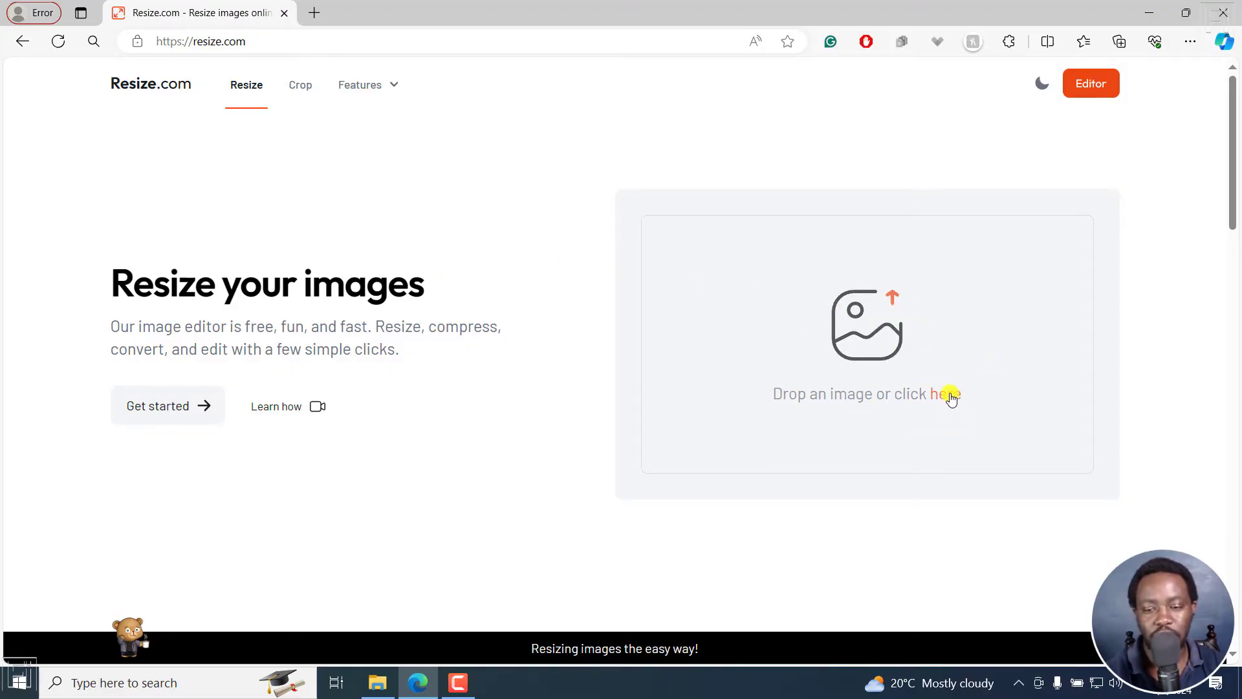
click(948, 396)
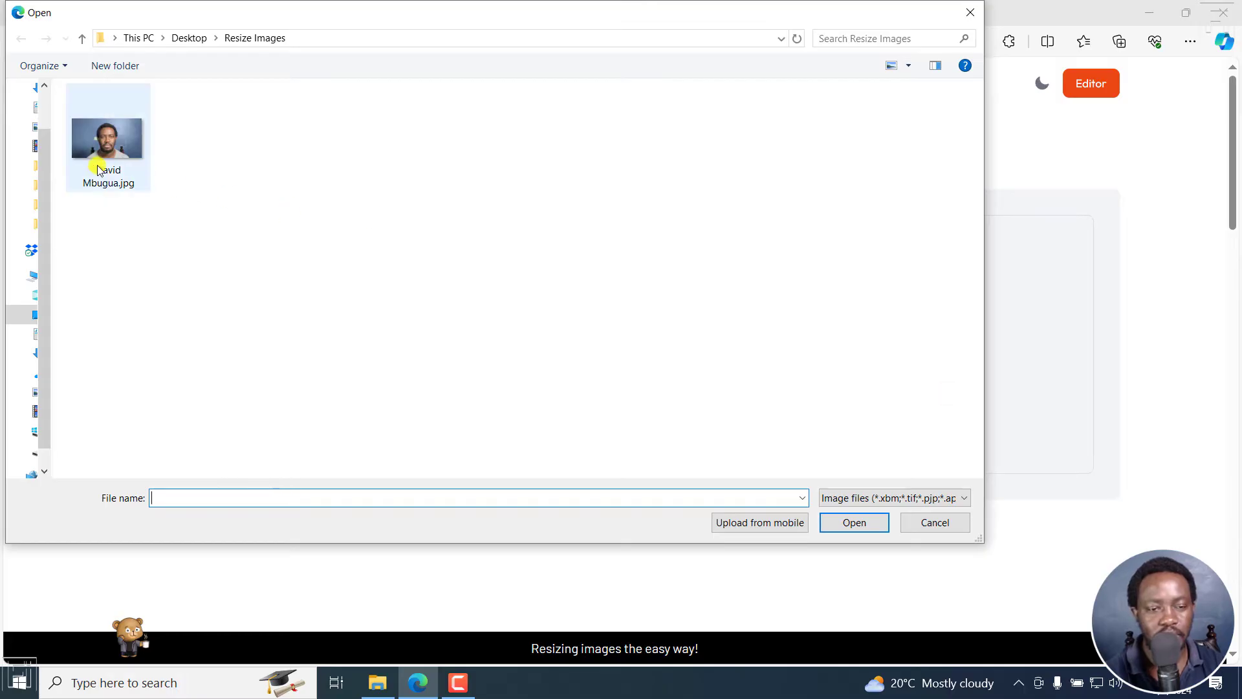
click(94, 165)
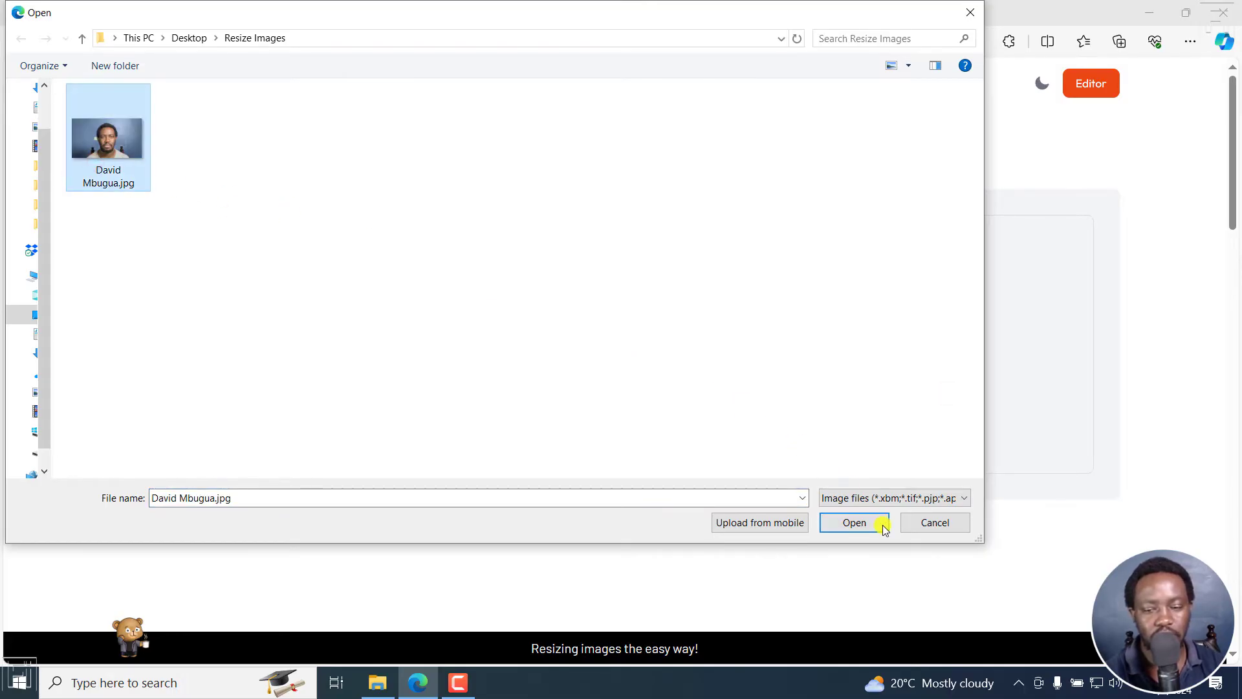
click(855, 528)
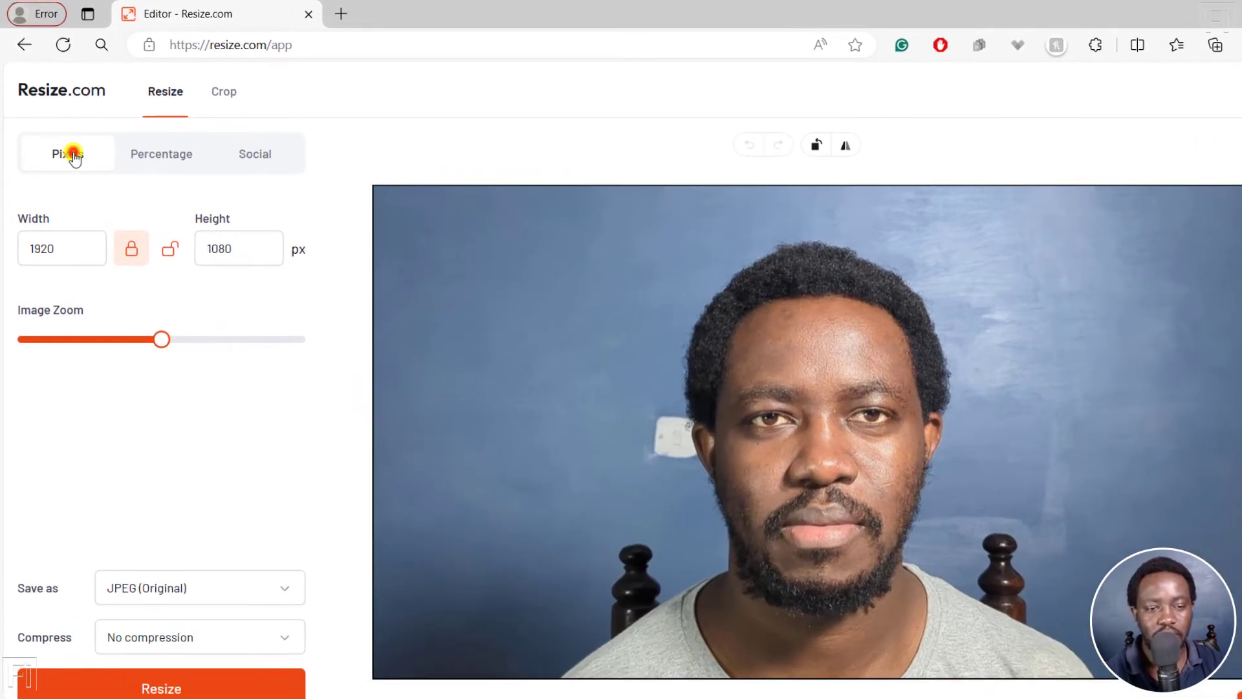
click(153, 149)
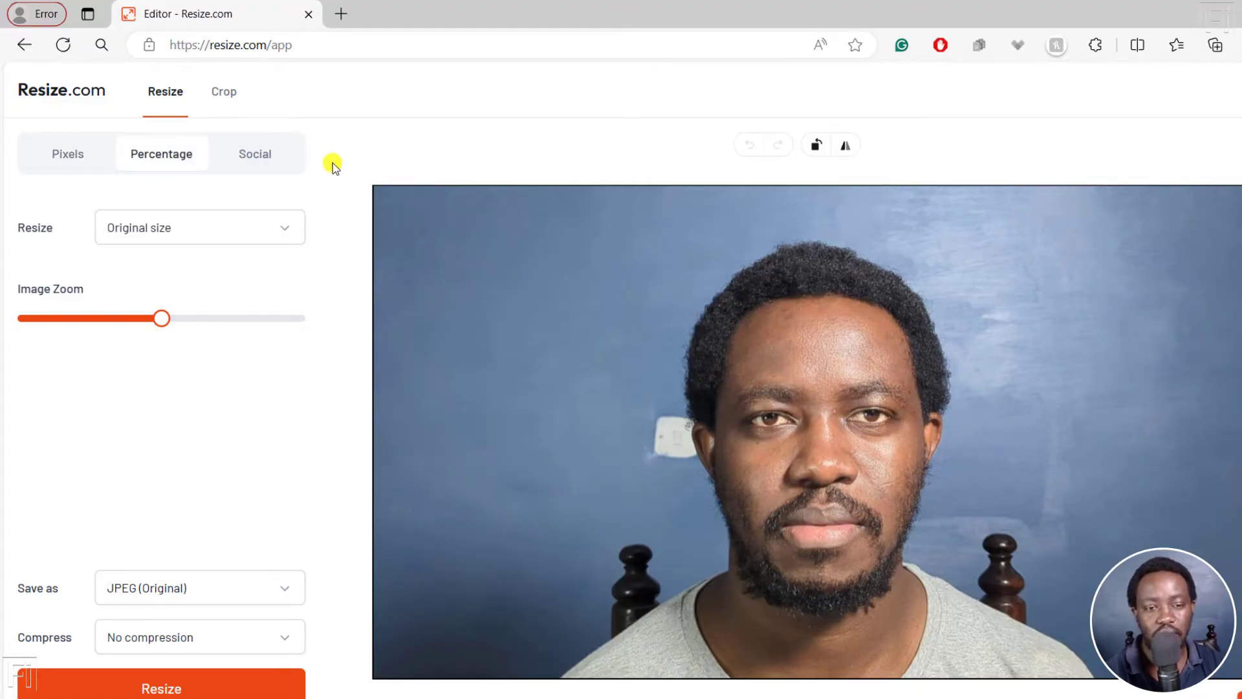
click(258, 159)
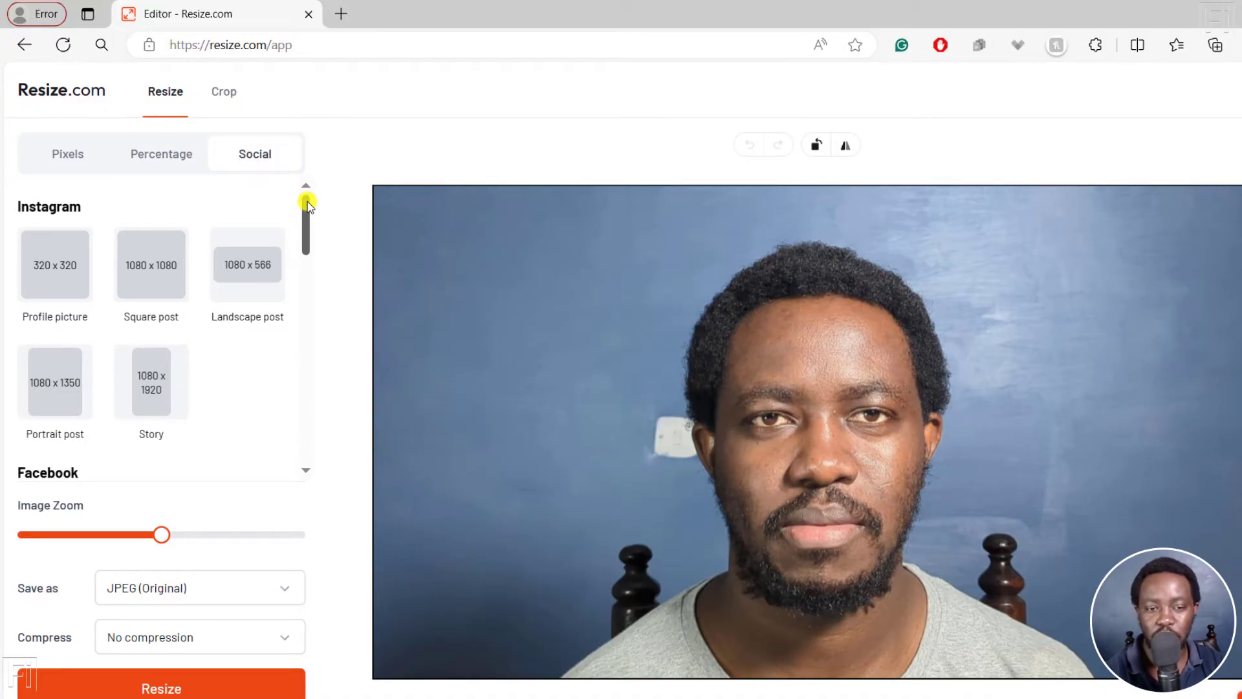
click(308, 200)
mouse_move(307, 203)
mouse_down()
mouse_move(317, 318)
mouse_move(324, 175)
mouse_up()
click(56, 158)
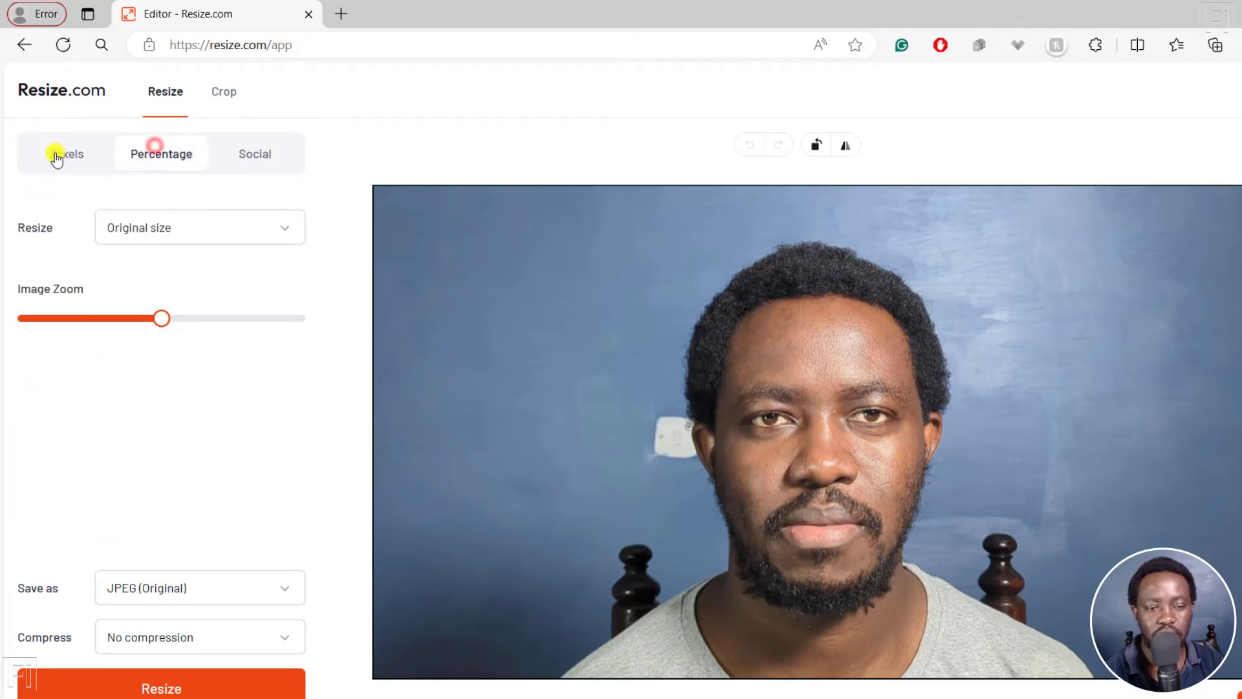
click(57, 157)
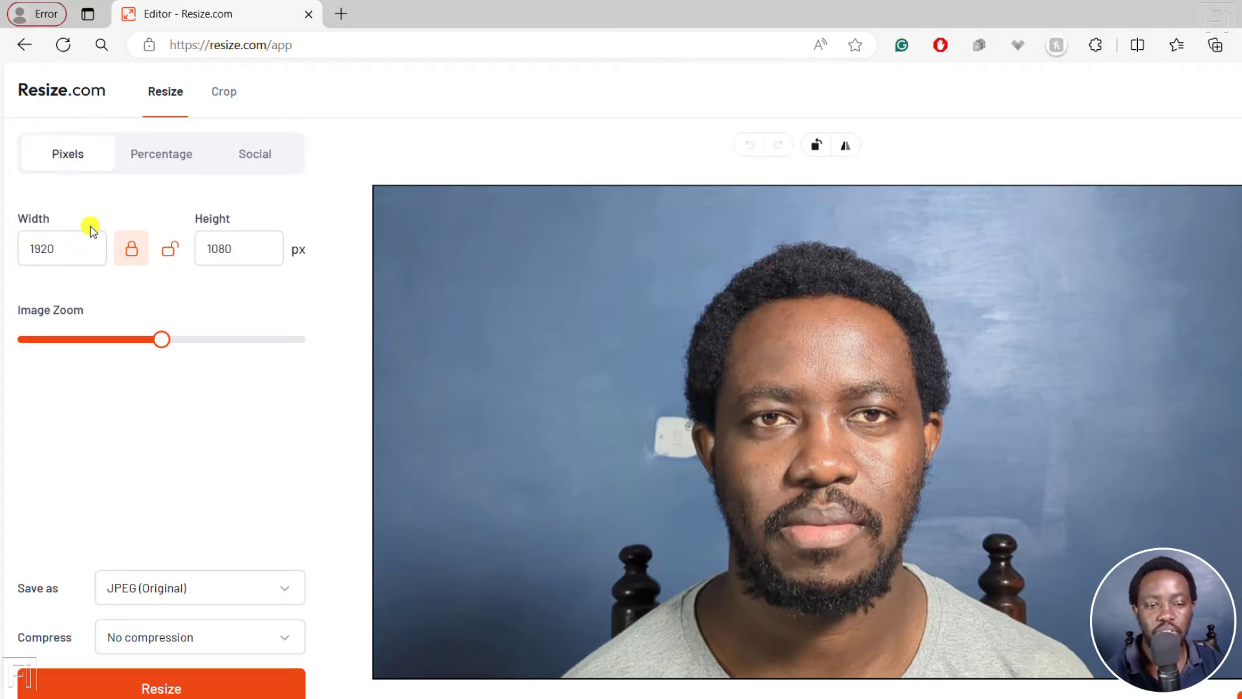
Step: Shrink the photo by 50% on the Percentage tab, confirming 960 × 540 pixels
click(145, 156)
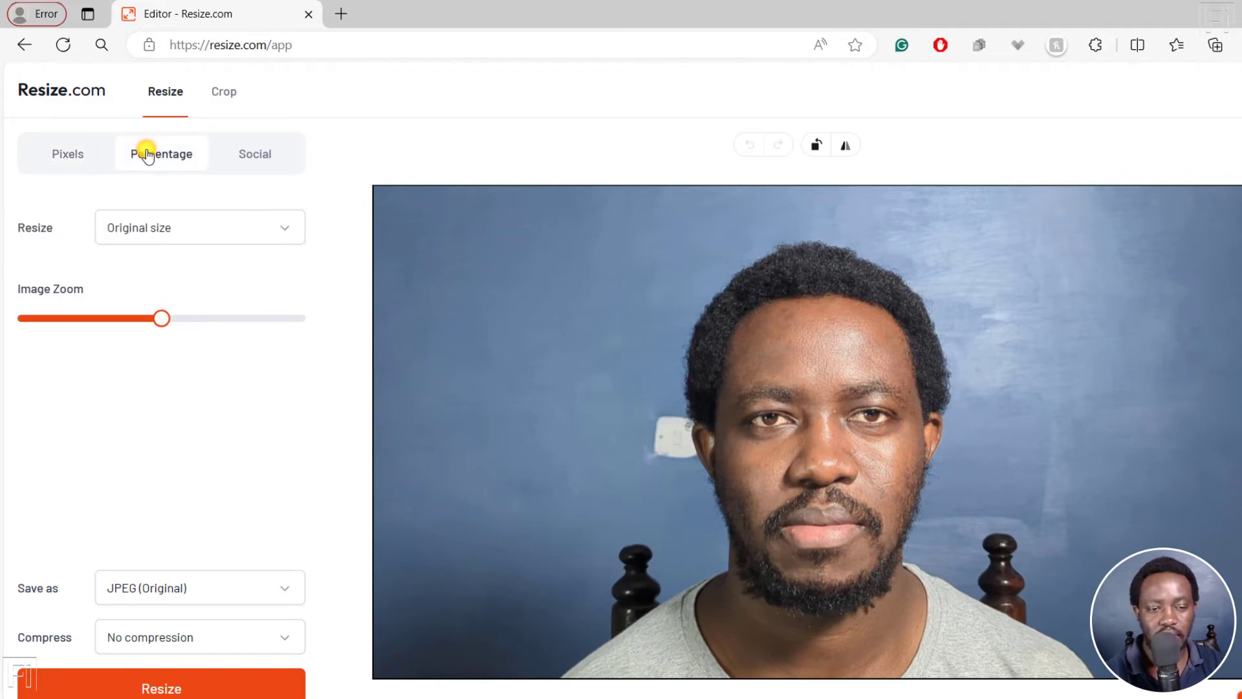
click(190, 232)
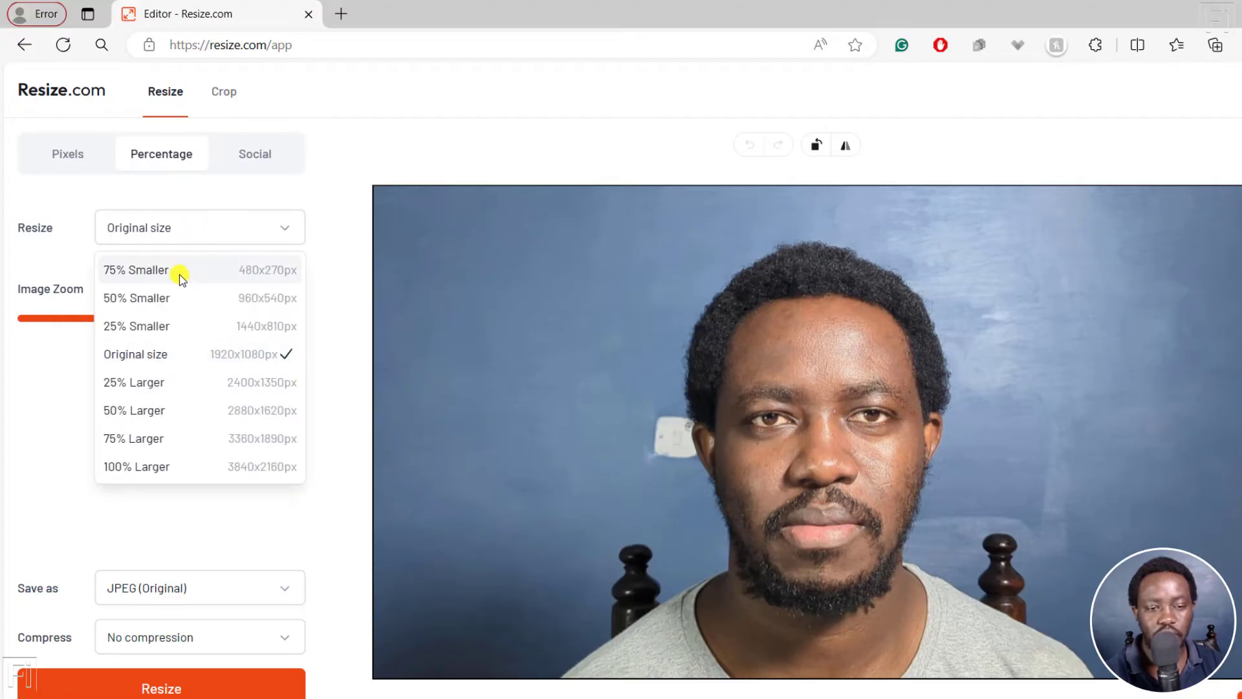
click(145, 299)
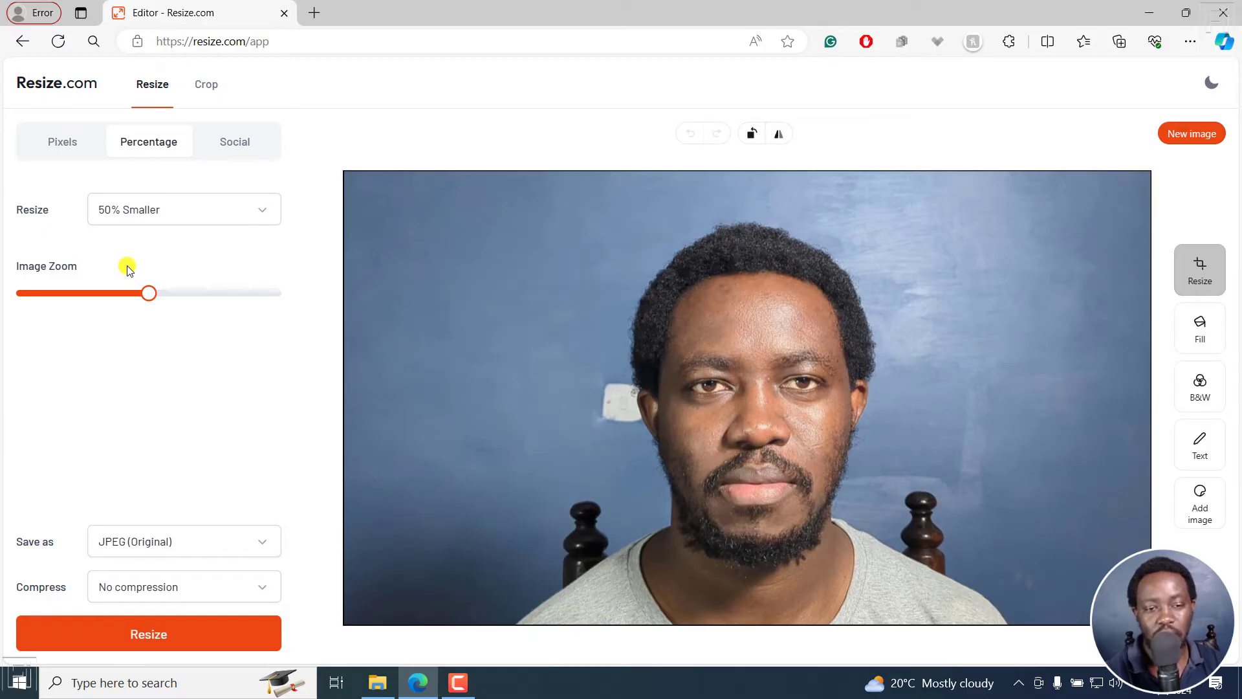
click(60, 143)
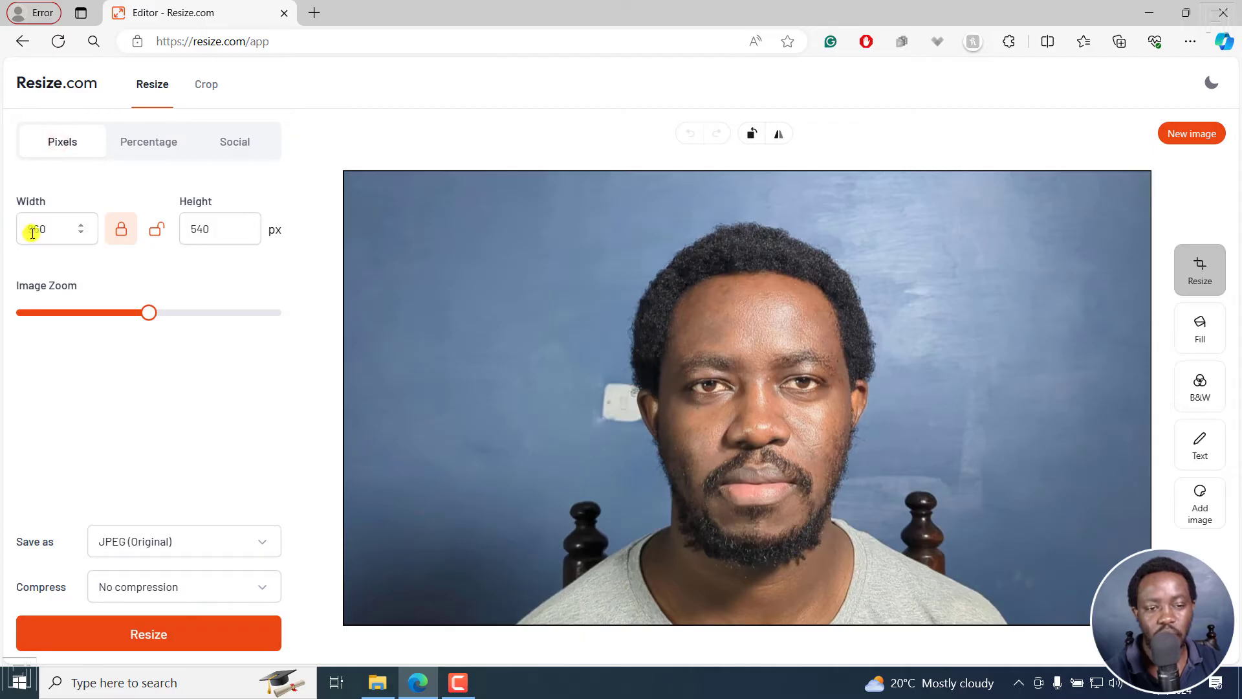
Step: Change the percentage resize to 75% smaller, confirming 480 × 270 pixels on the Pixels tab
mouse_move(215, 229)
click(145, 142)
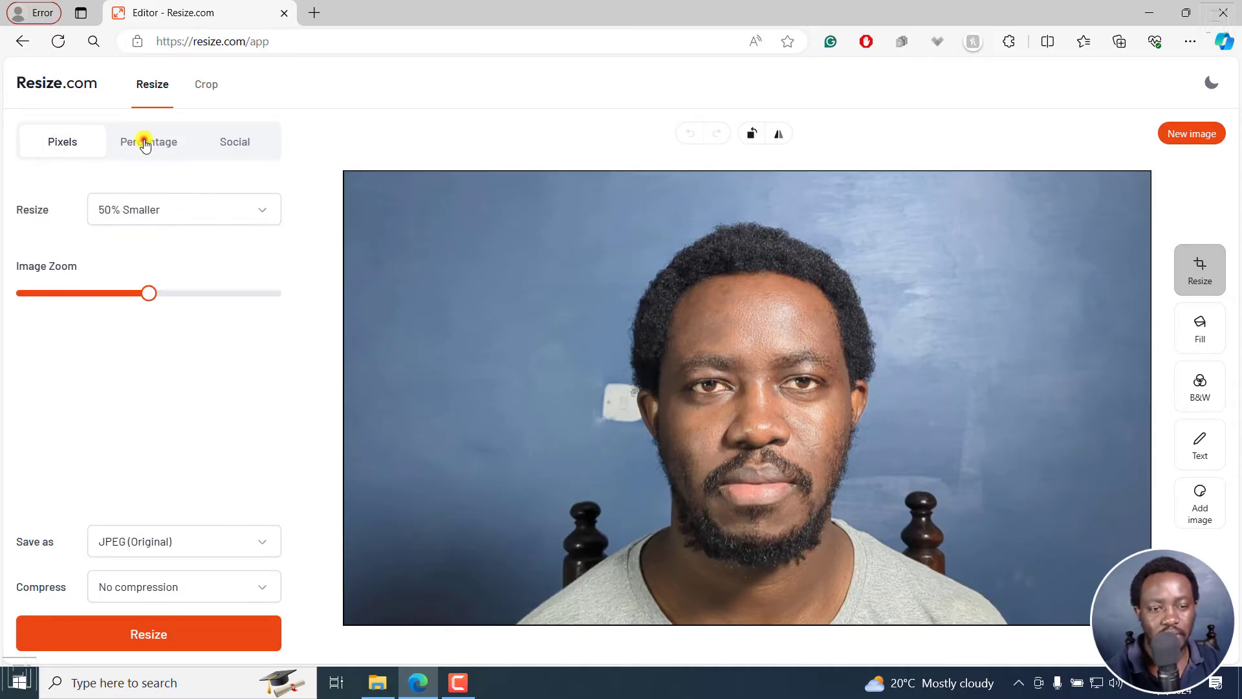
click(167, 209)
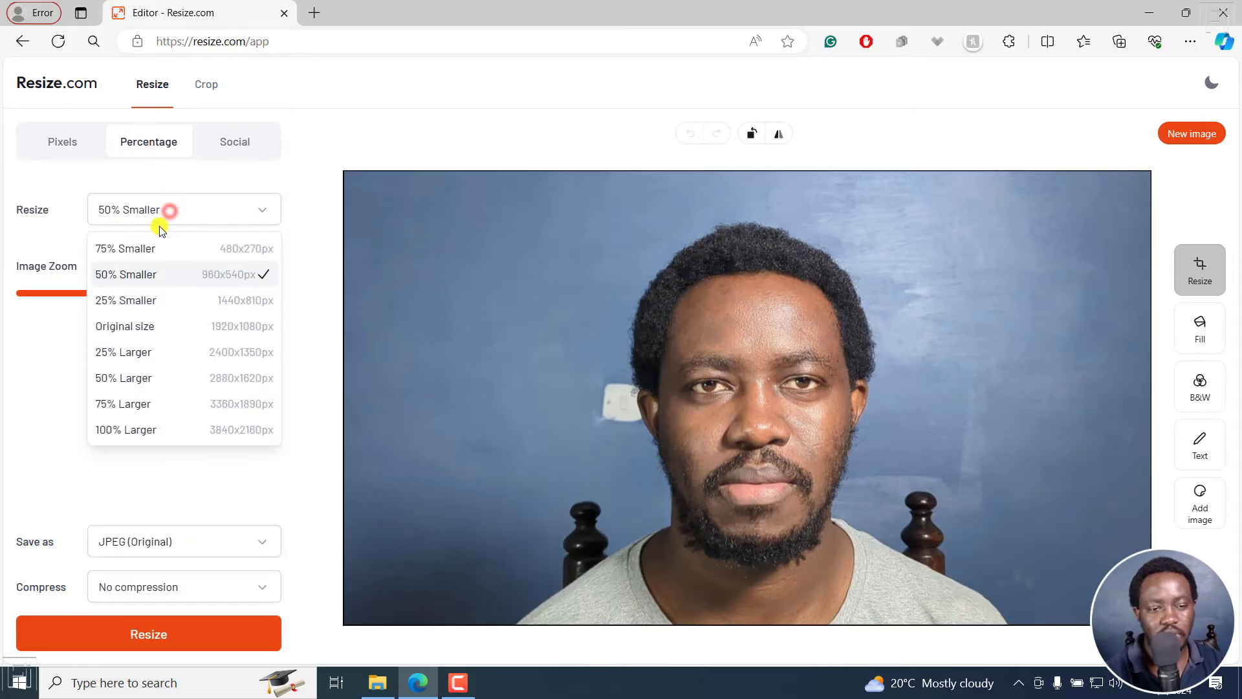
click(123, 302)
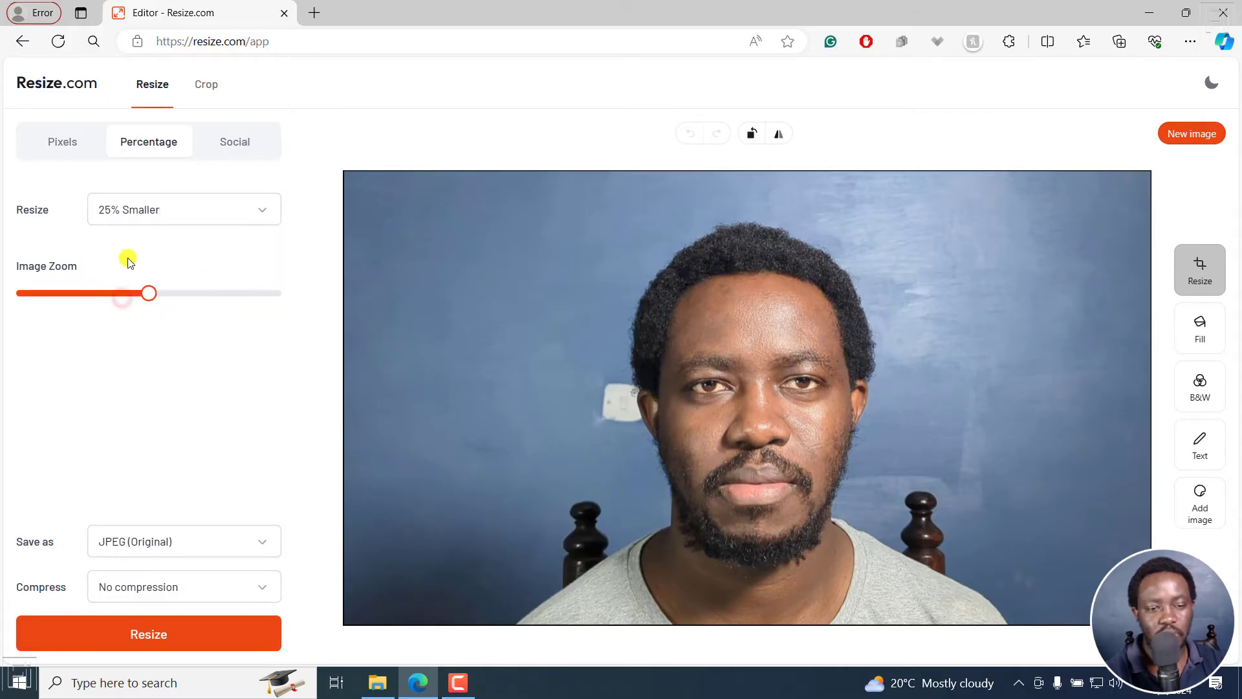
click(134, 218)
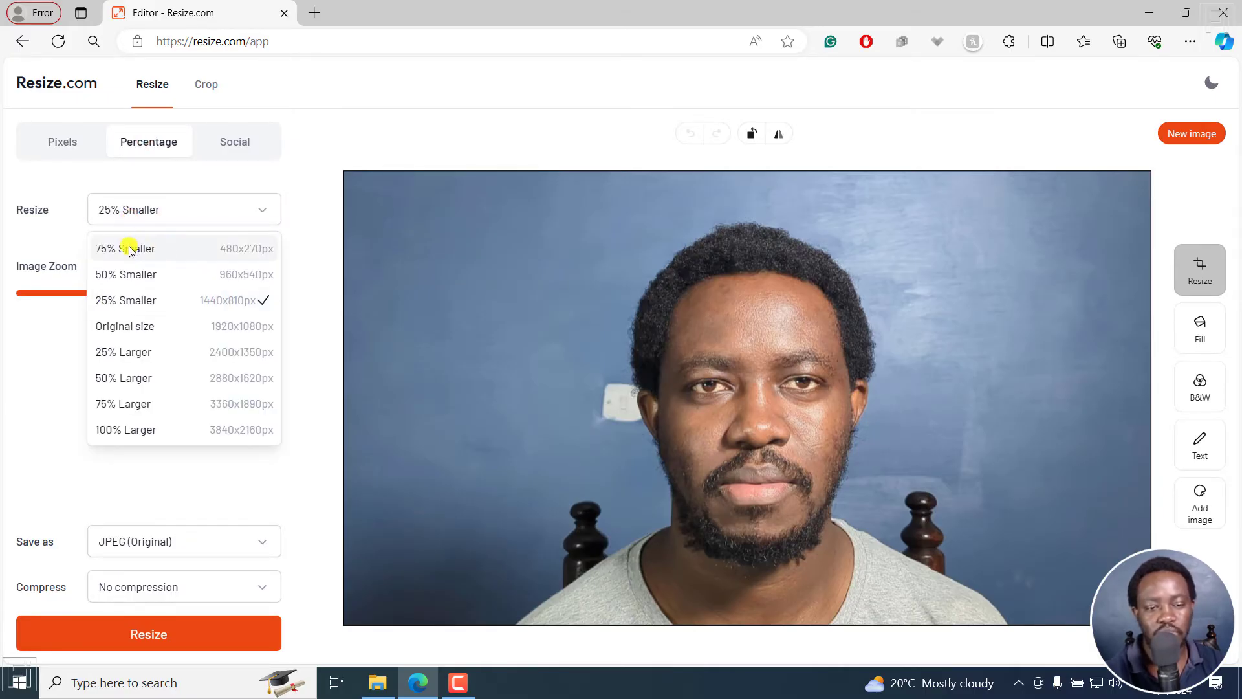
click(129, 251)
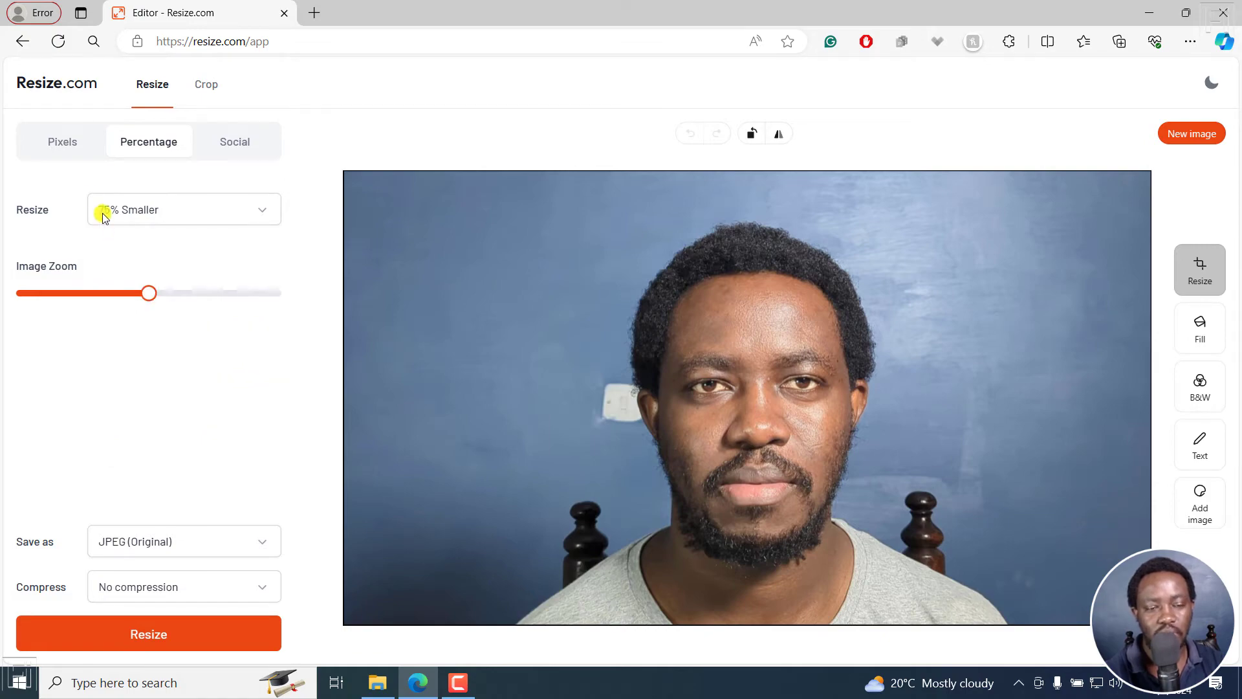
click(55, 145)
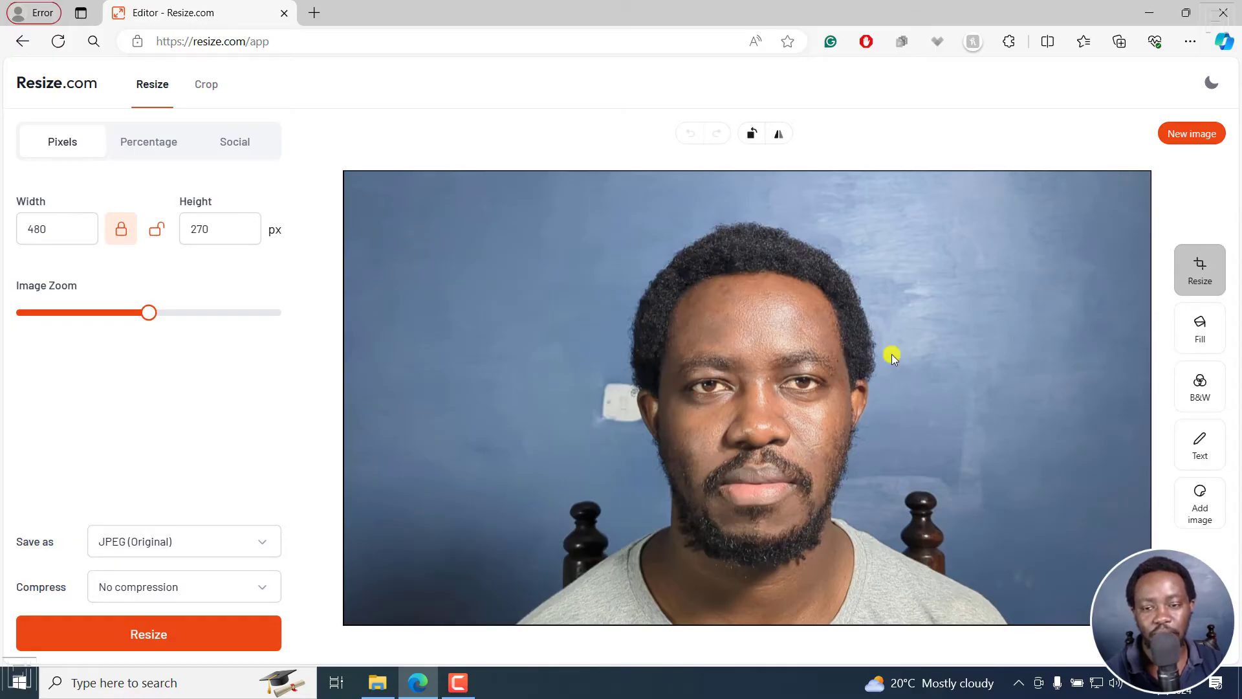
click(887, 317)
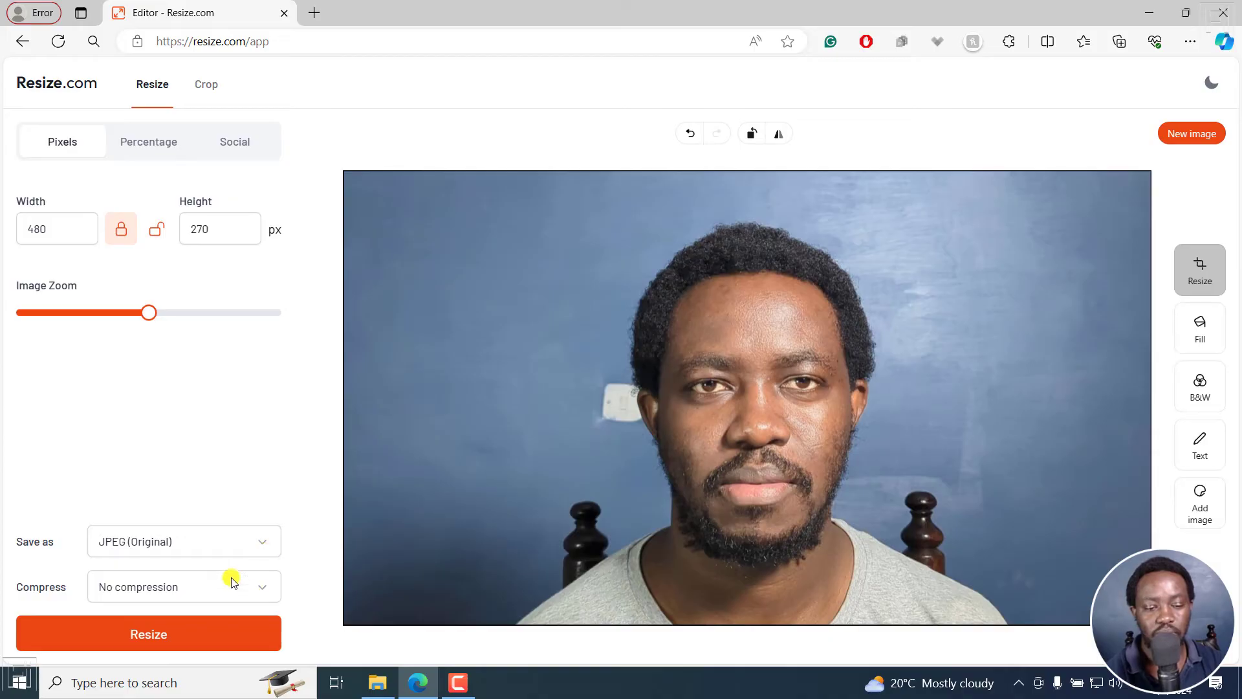
Step: Keep JPEG (Original) as the output format and set compression to Medium
click(269, 544)
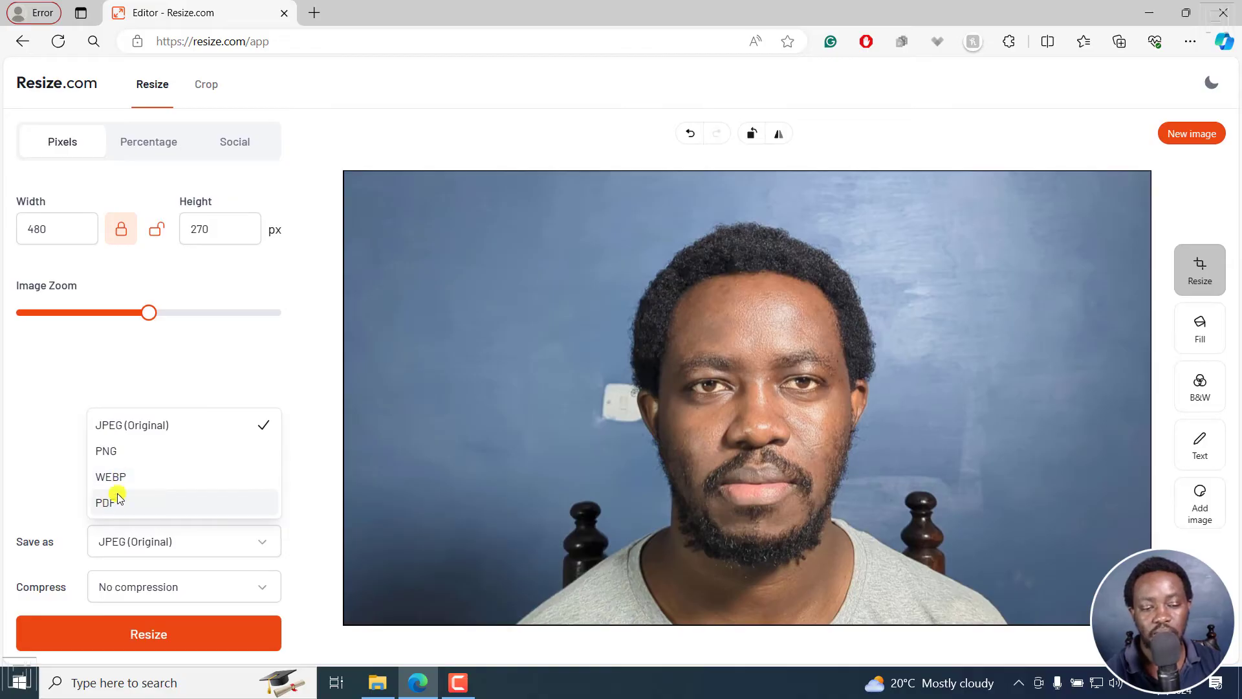
click(187, 424)
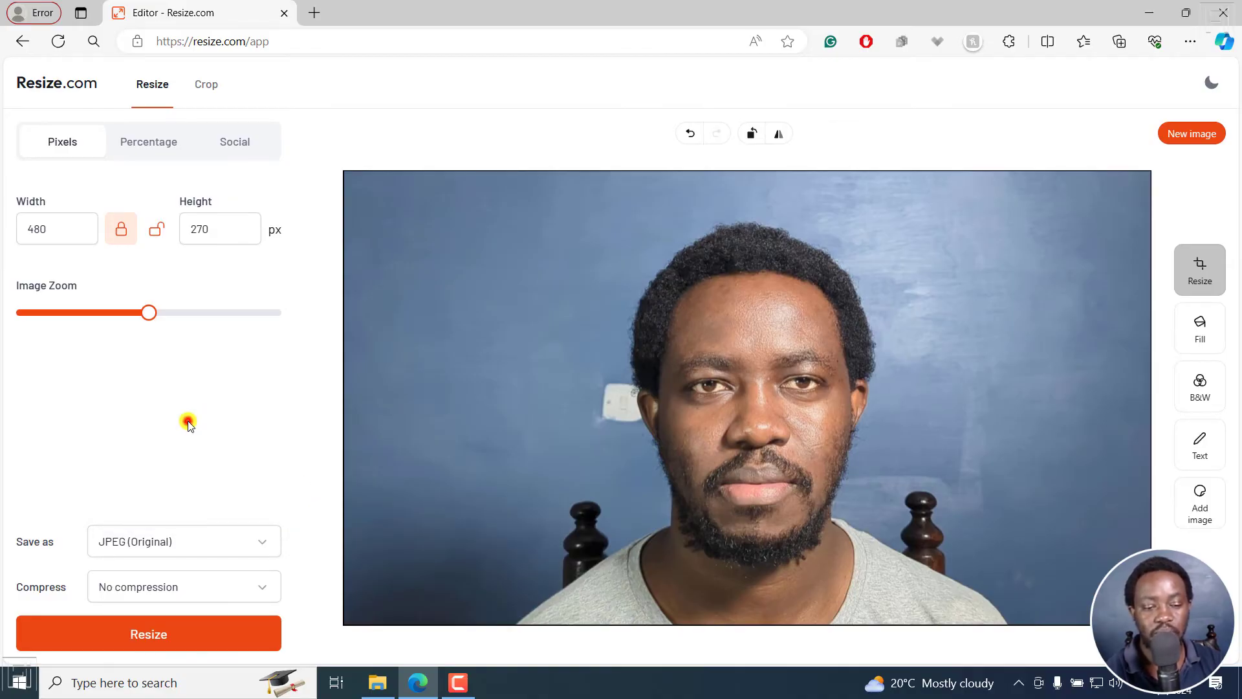
click(263, 593)
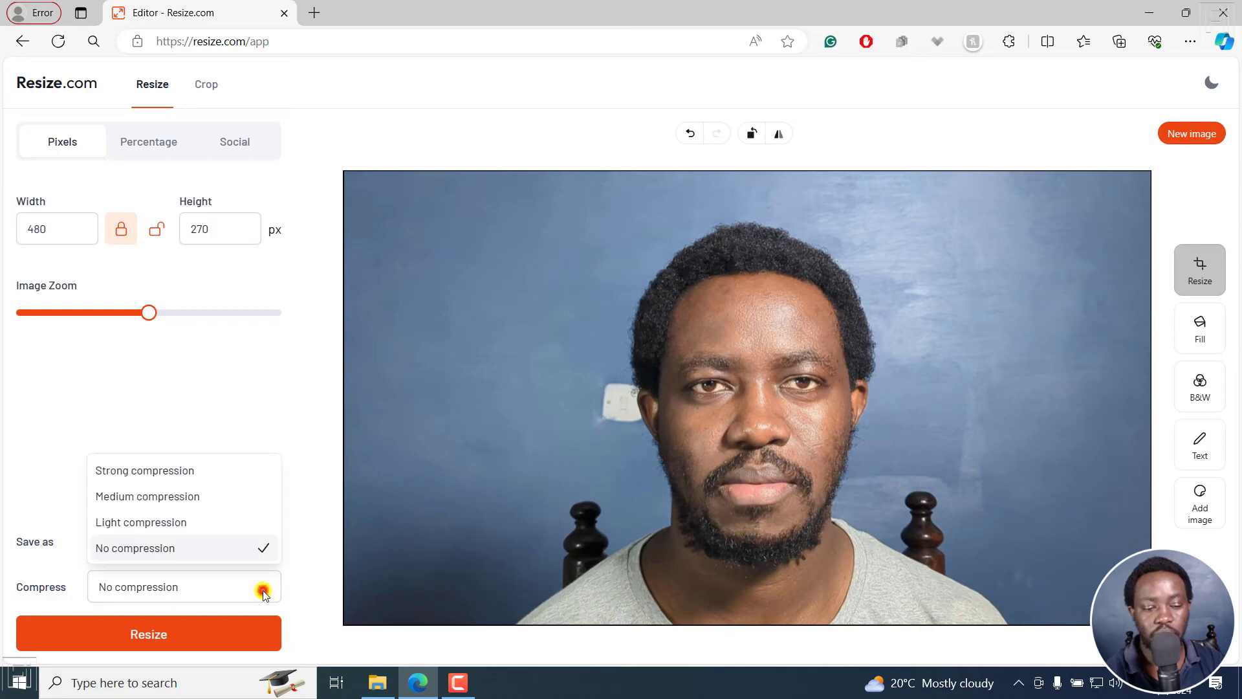
click(193, 501)
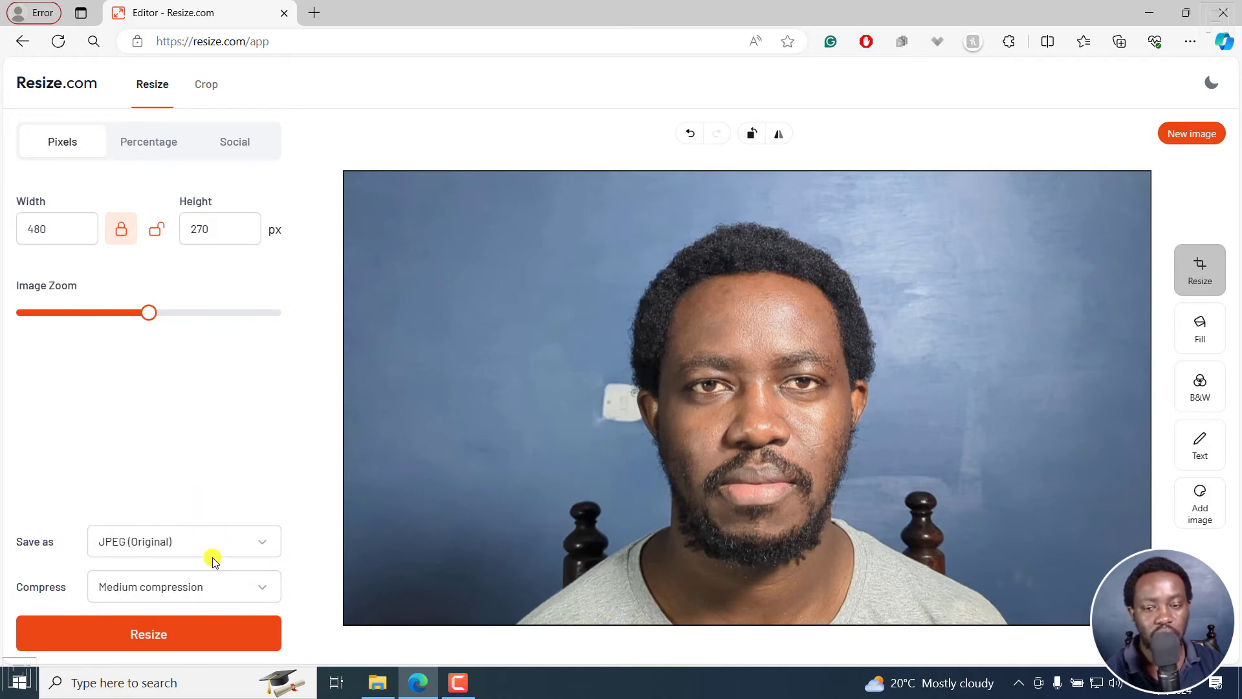
Step: Resize the photo, review the before/after dimensions and 287.14 kB size, and download it
click(187, 633)
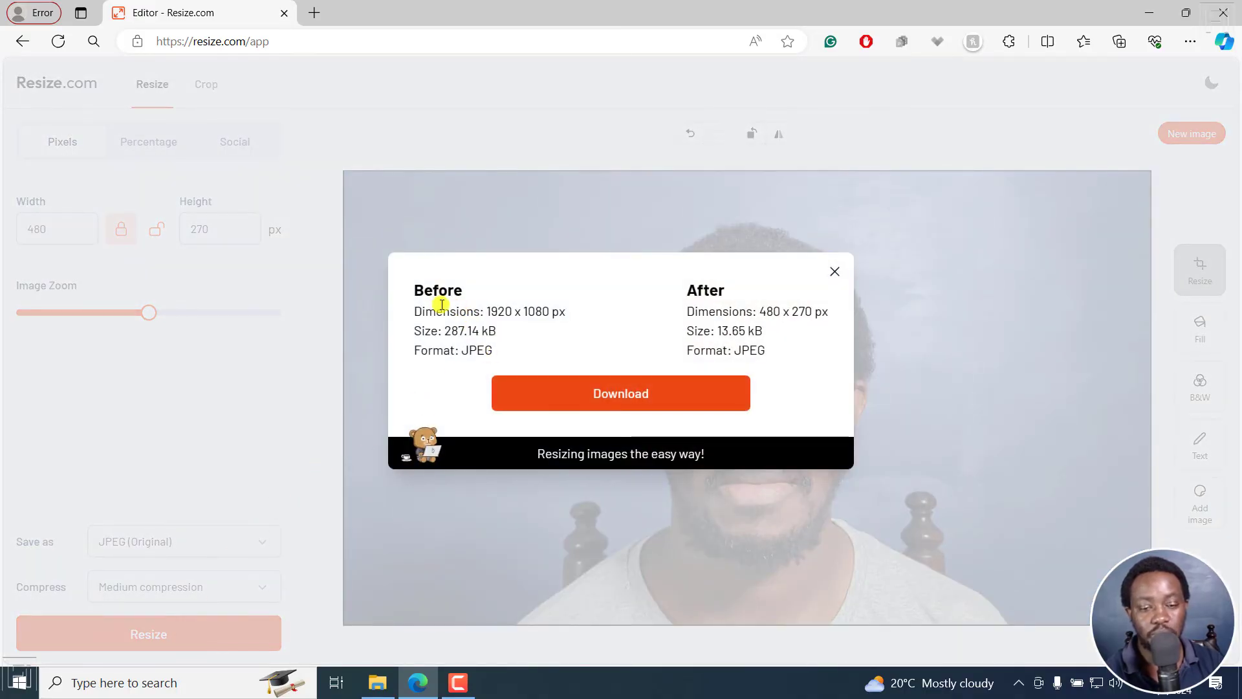
drag(489, 310, 567, 310)
drag(703, 311, 782, 322)
click(782, 323)
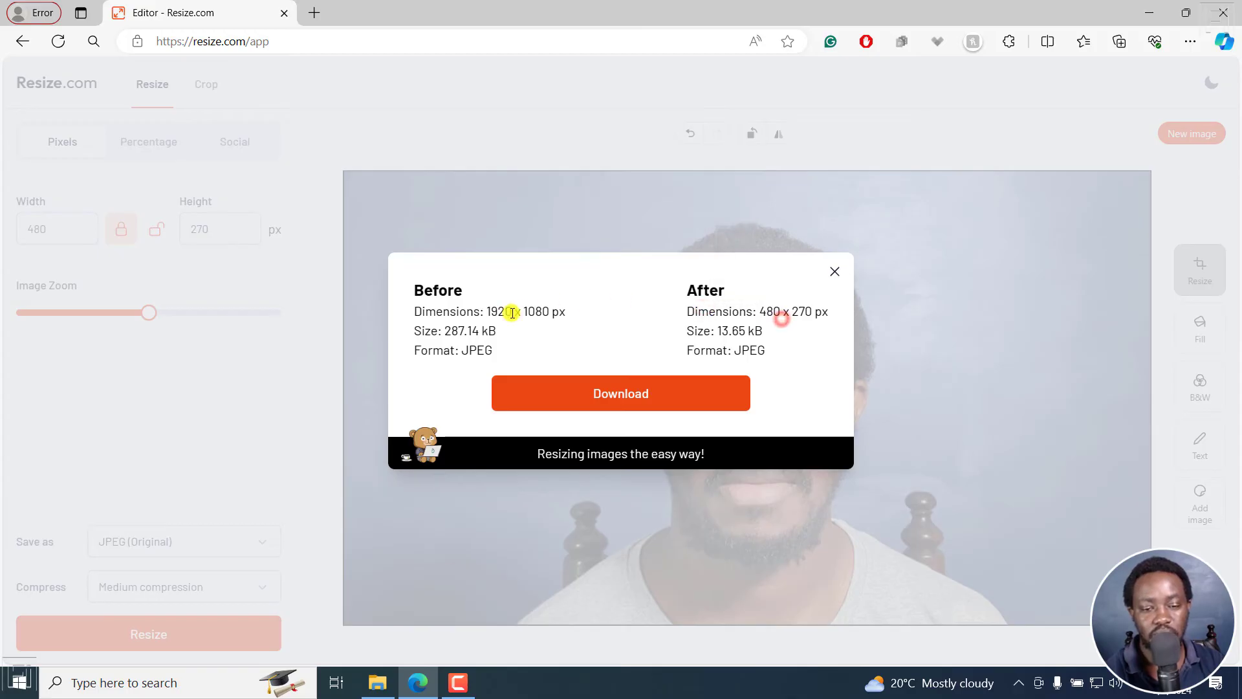
drag(435, 331, 496, 331)
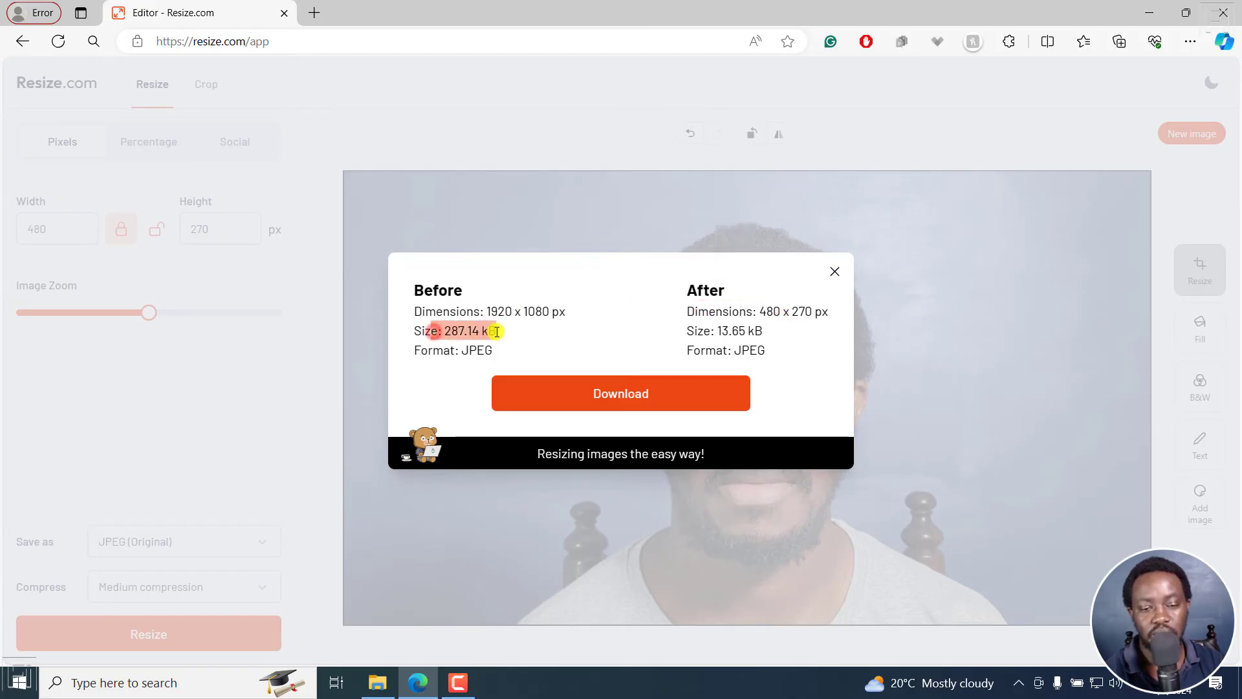
click(446, 353)
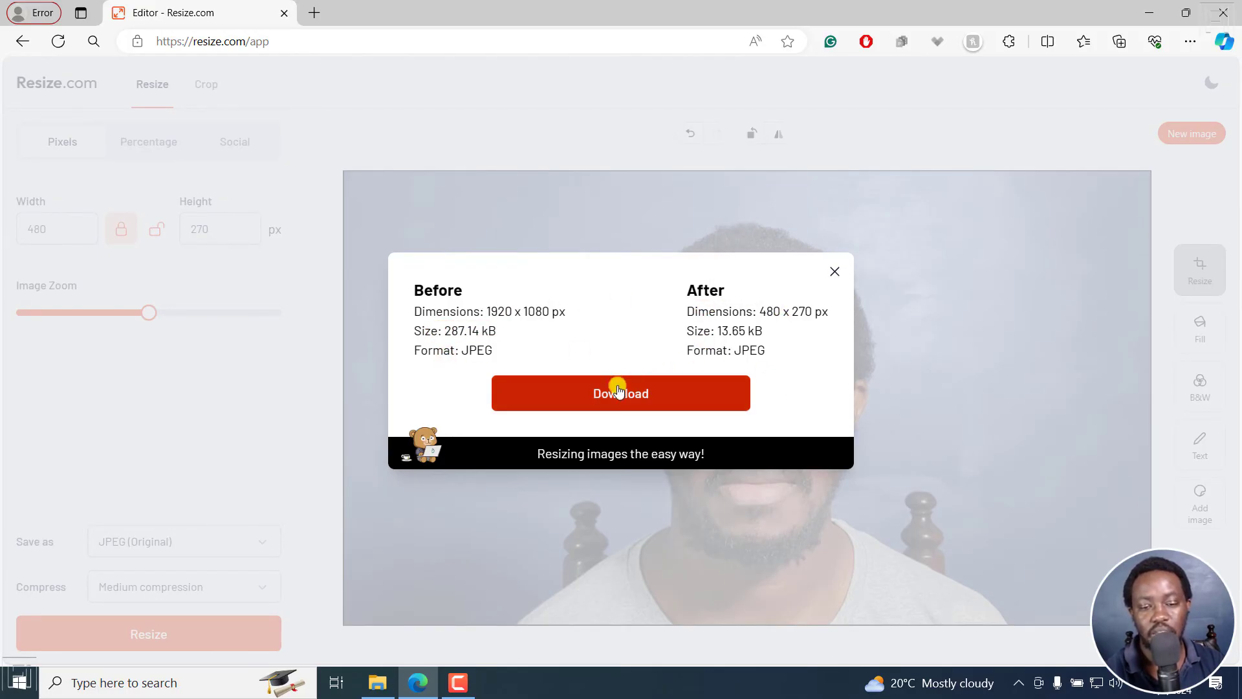
click(605, 412)
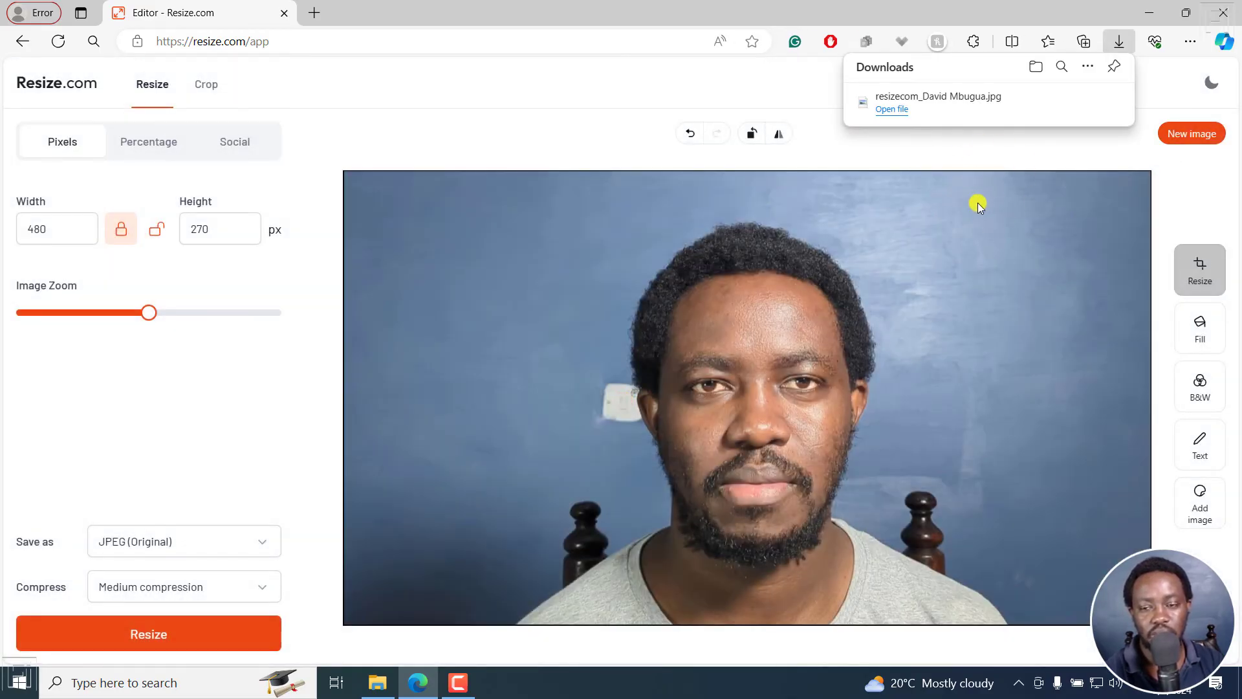
Step: Check the downloaded file's Details properties show 480 × 270 pixels at 96 dpi, then close
mouse_move(987, 102)
click(1068, 104)
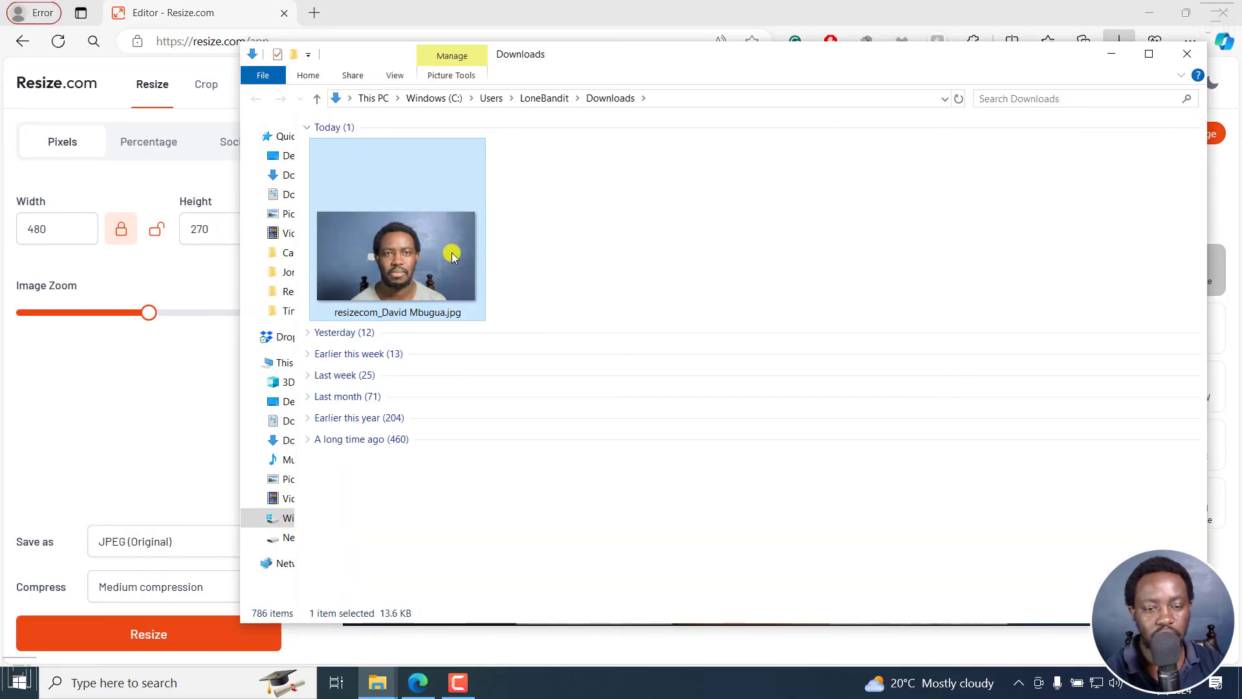
right_click(403, 261)
click(503, 654)
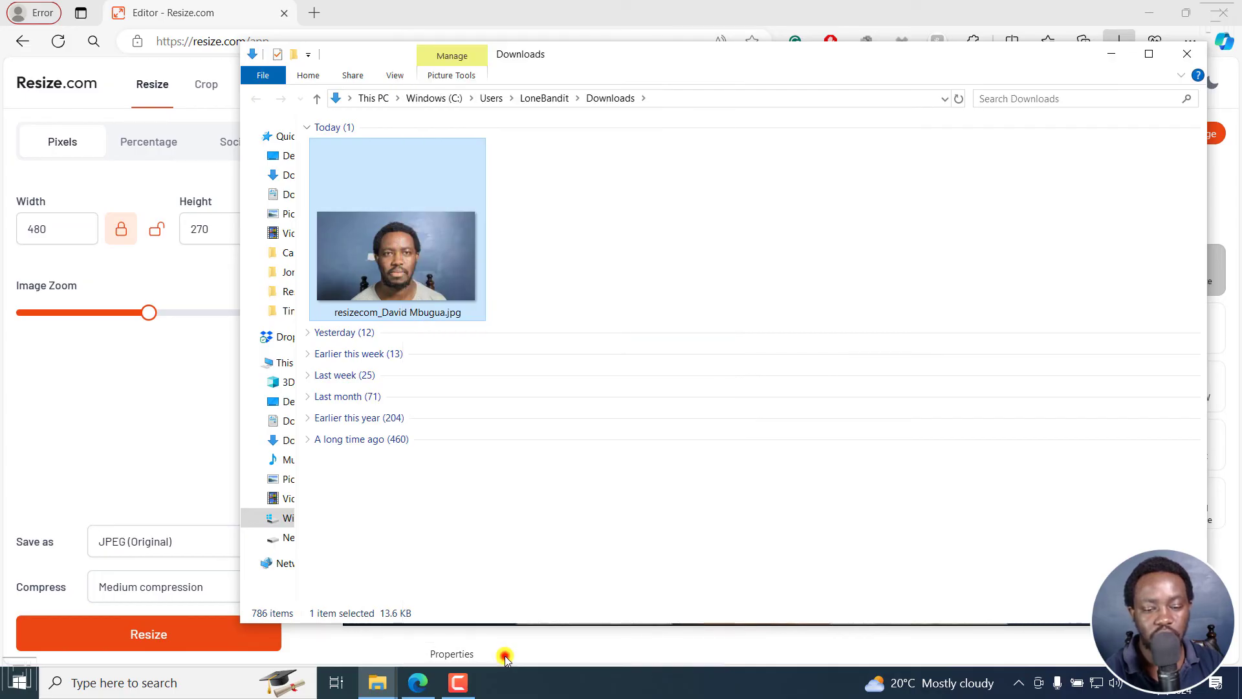
click(519, 292)
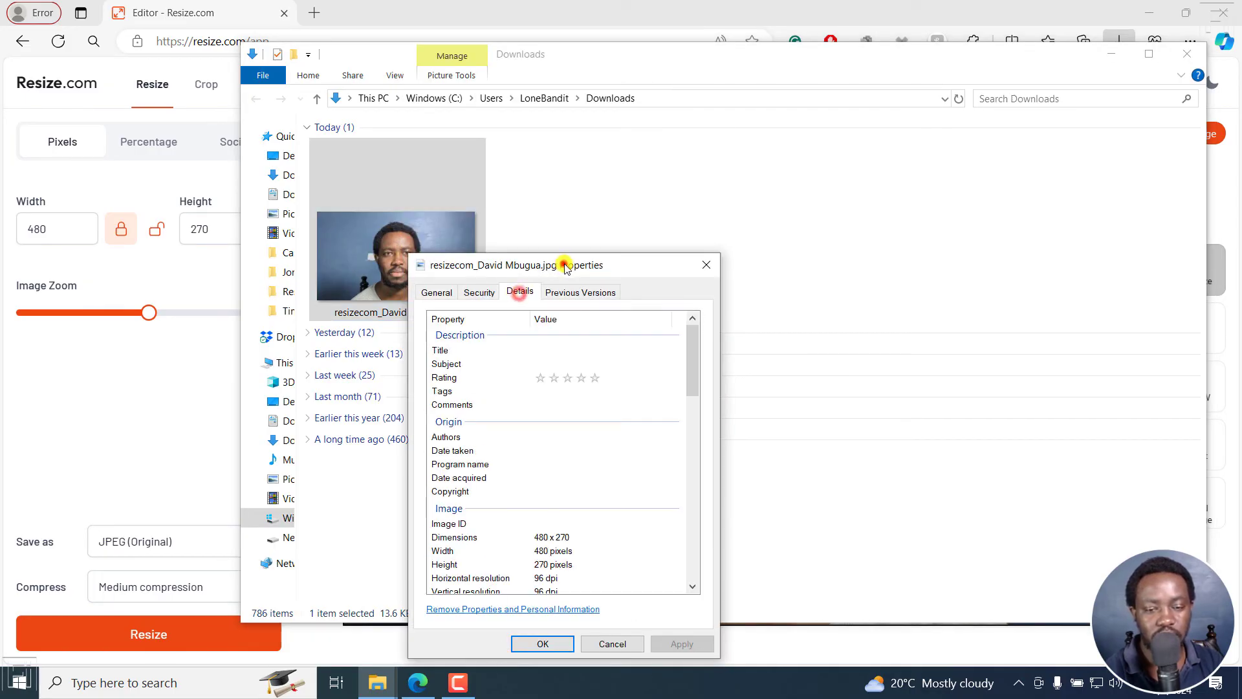
mouse_move(566, 267)
mouse_down()
mouse_move(651, 122)
mouse_move(734, 67)
mouse_up()
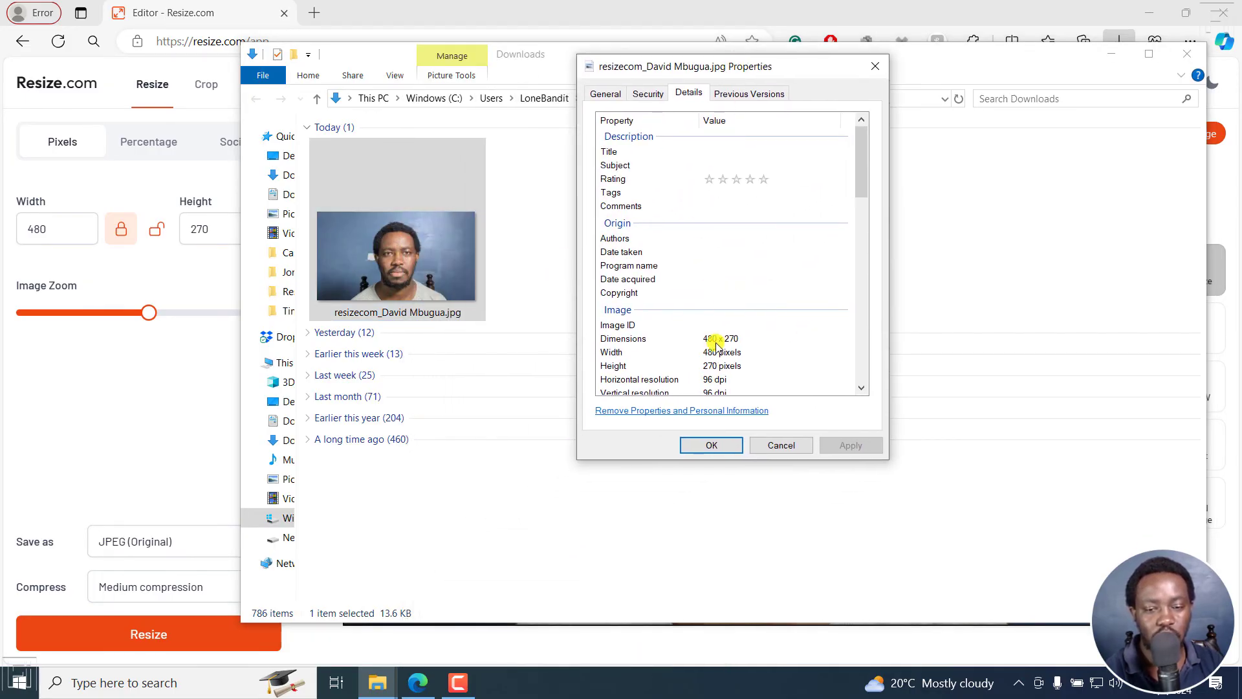
click(1107, 59)
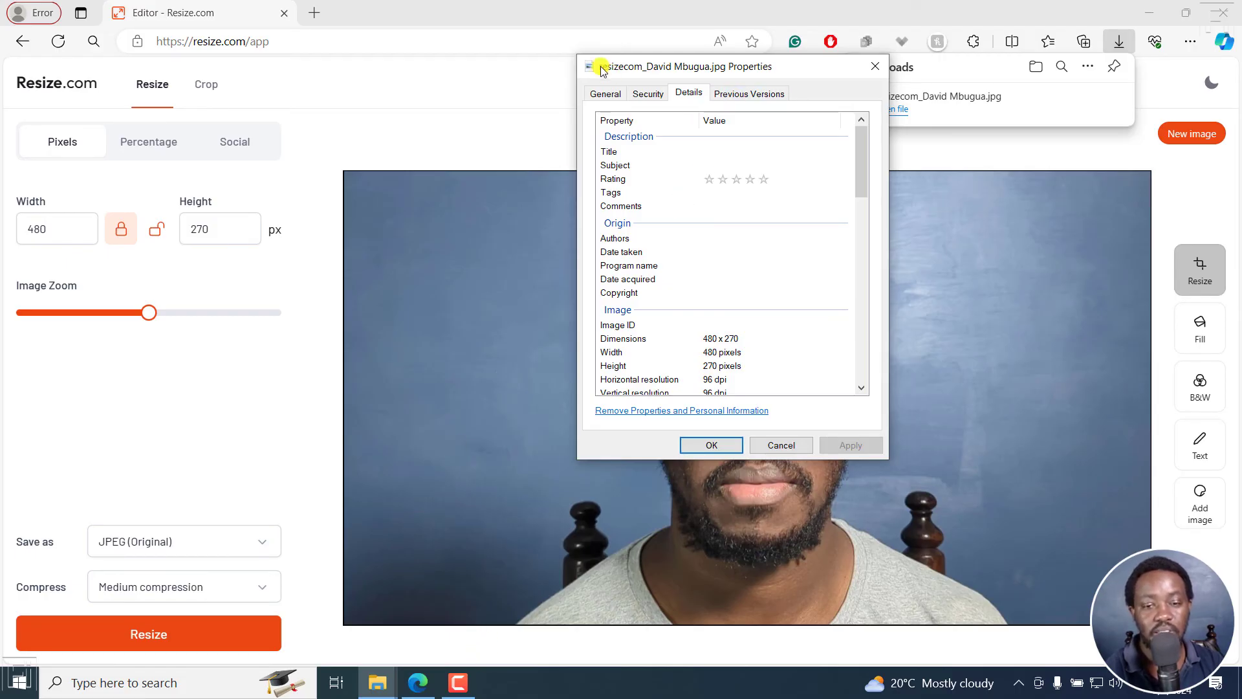
key(Escape)
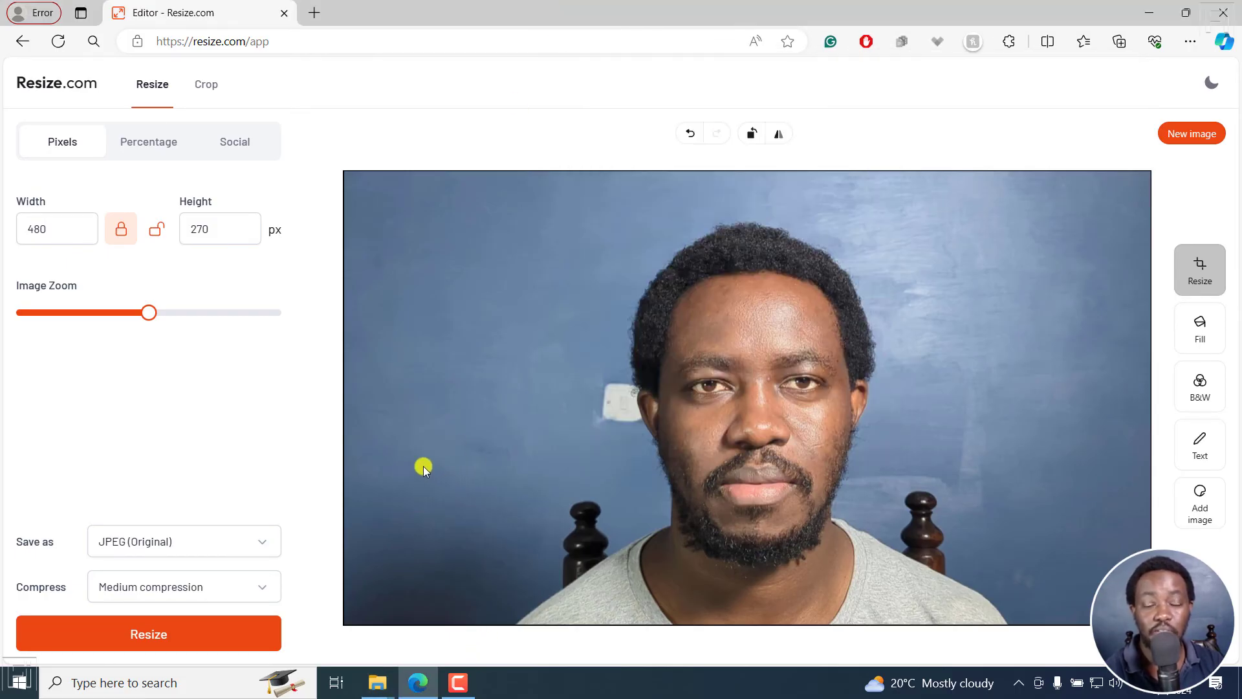
Step: Open the resized 480 × 270 image from Downloads in Paint
click(379, 685)
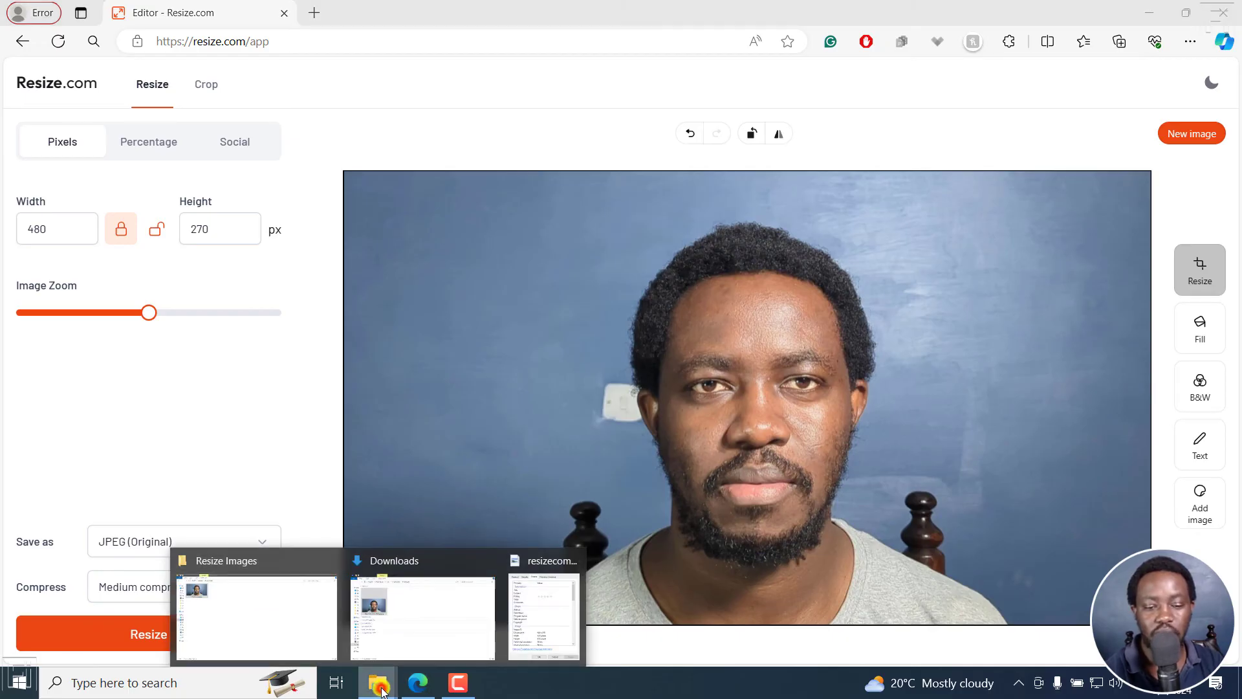
click(437, 624)
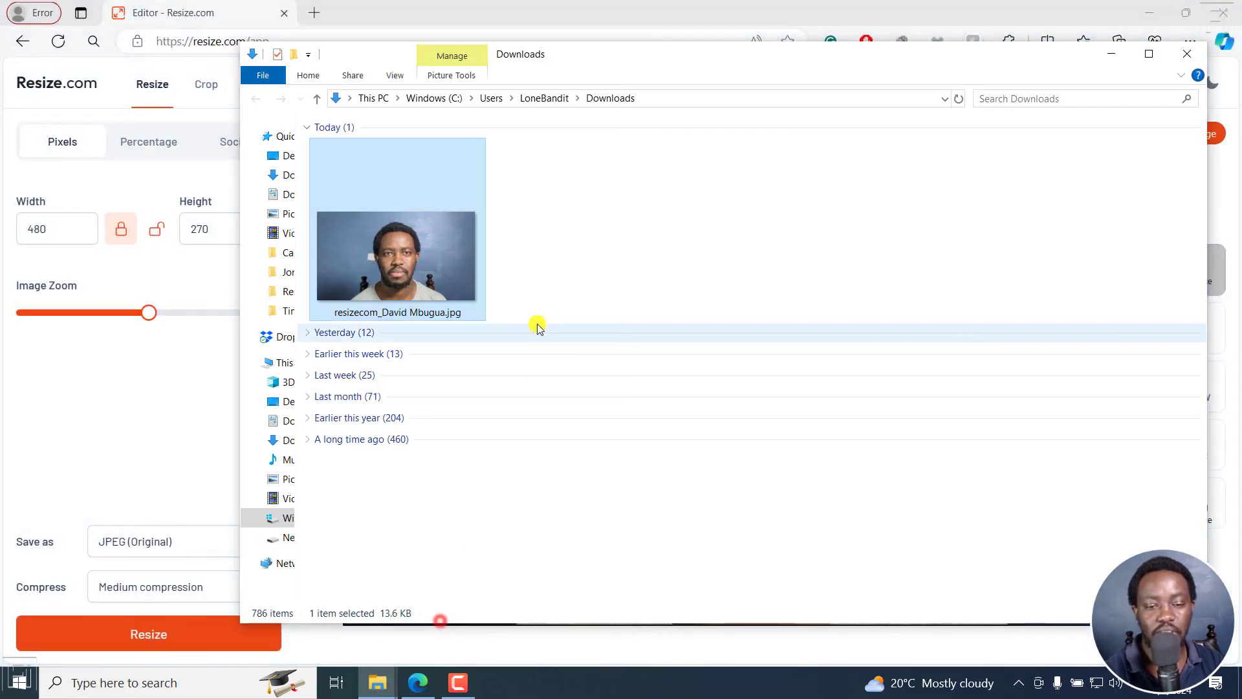
double_click(379, 263)
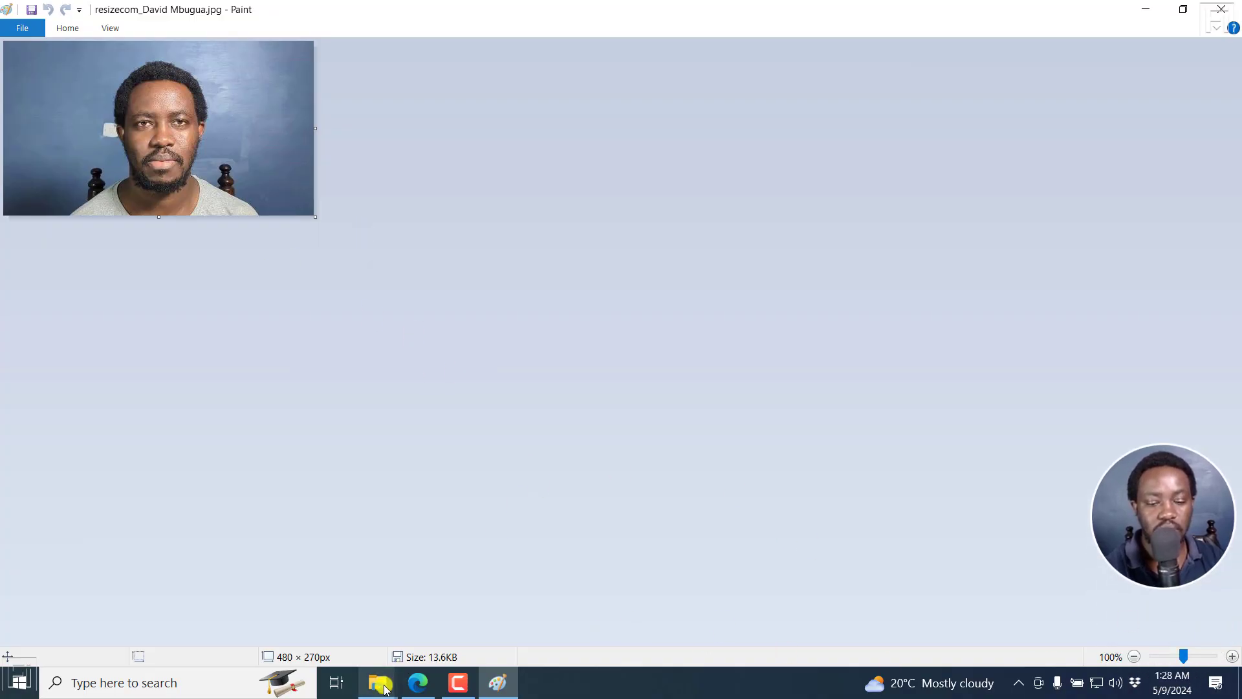
Step: Open the original 1920 × 1080 photo in Paint at 25% zoom, floating the resized window beside it
click(281, 614)
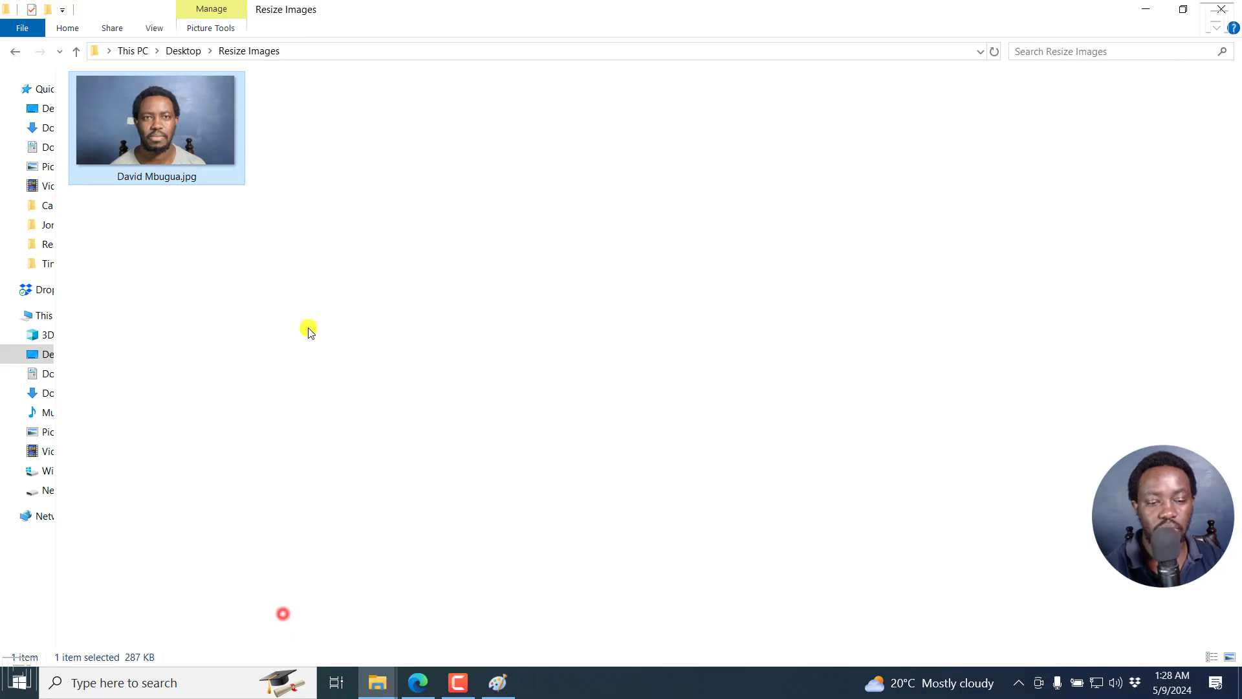
double_click(152, 126)
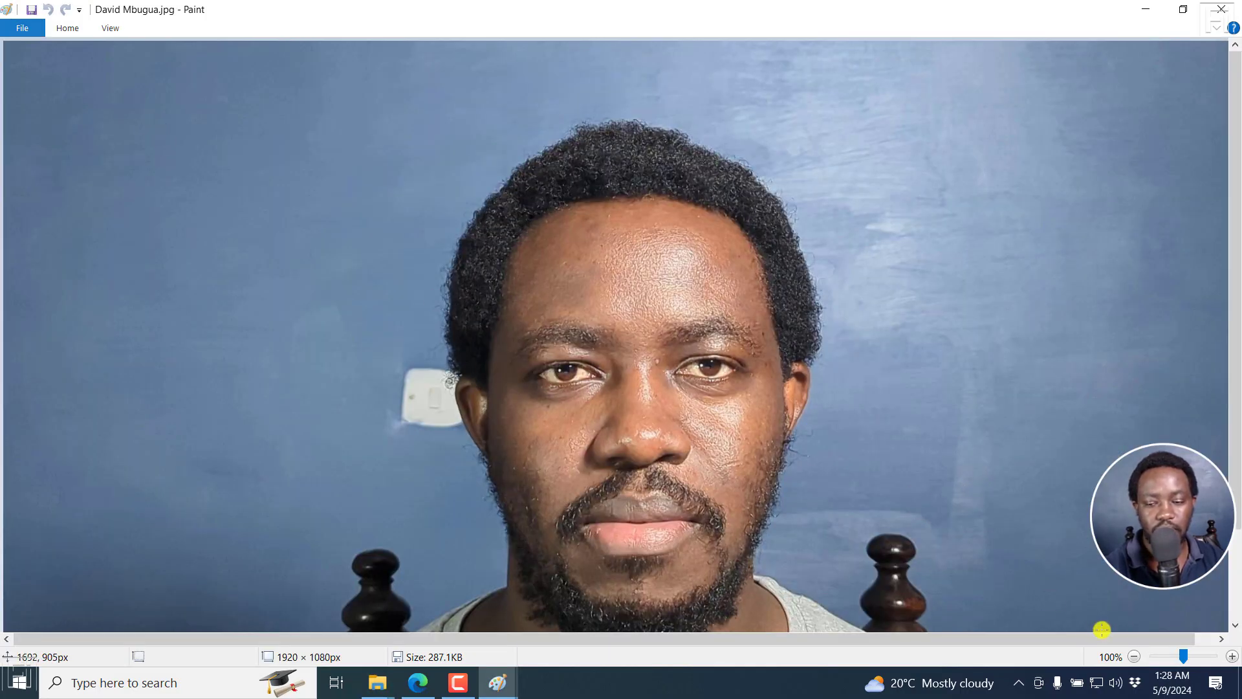
click(1133, 658)
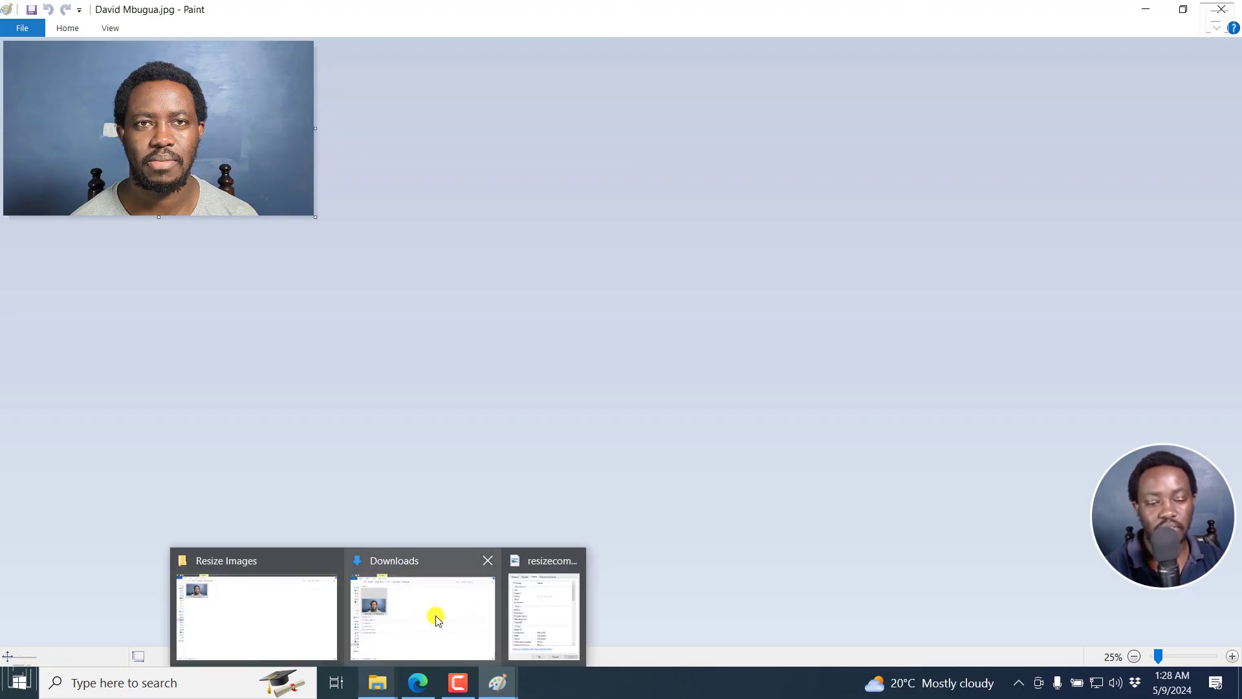
mouse_move(497, 682)
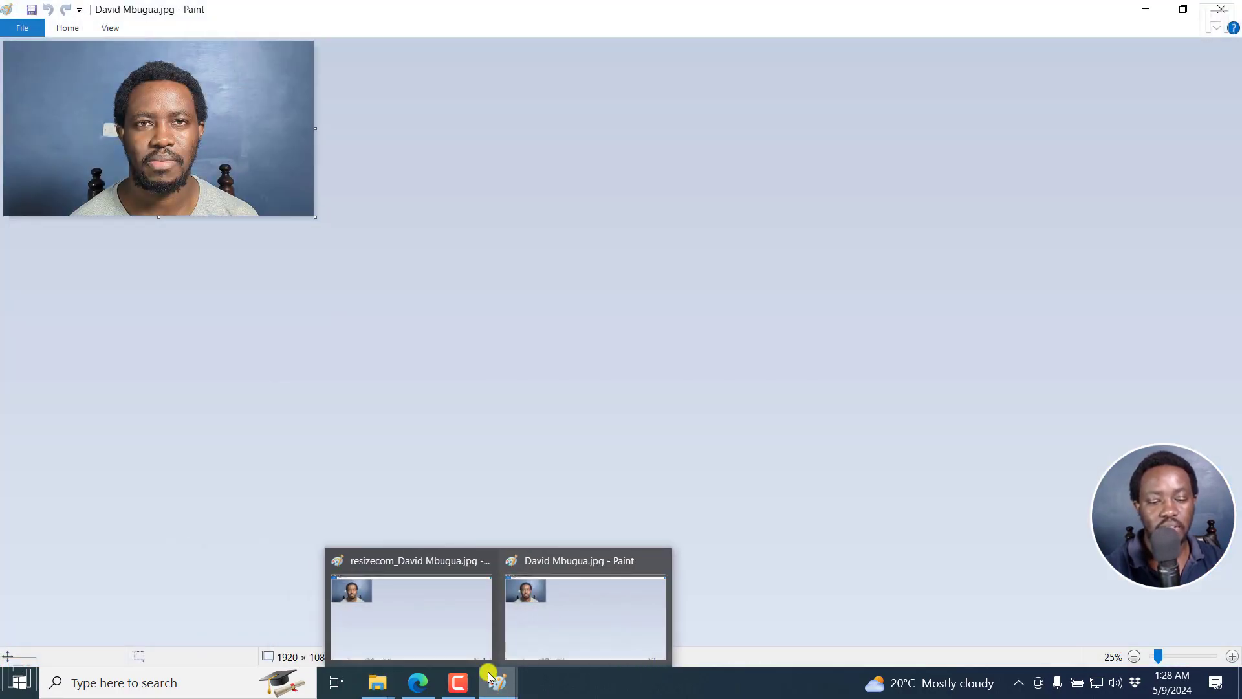
click(423, 618)
drag(243, 12, 653, 74)
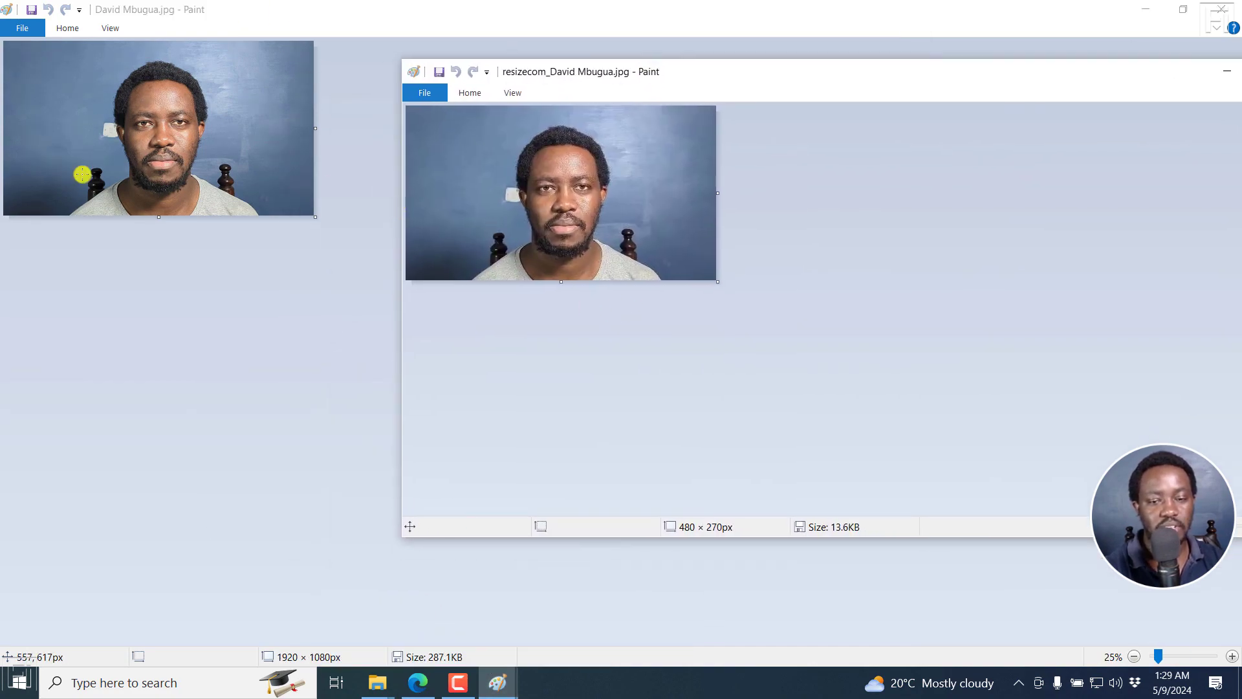
Step: Bring the Resize.com editor in Edge back to the front
click(417, 683)
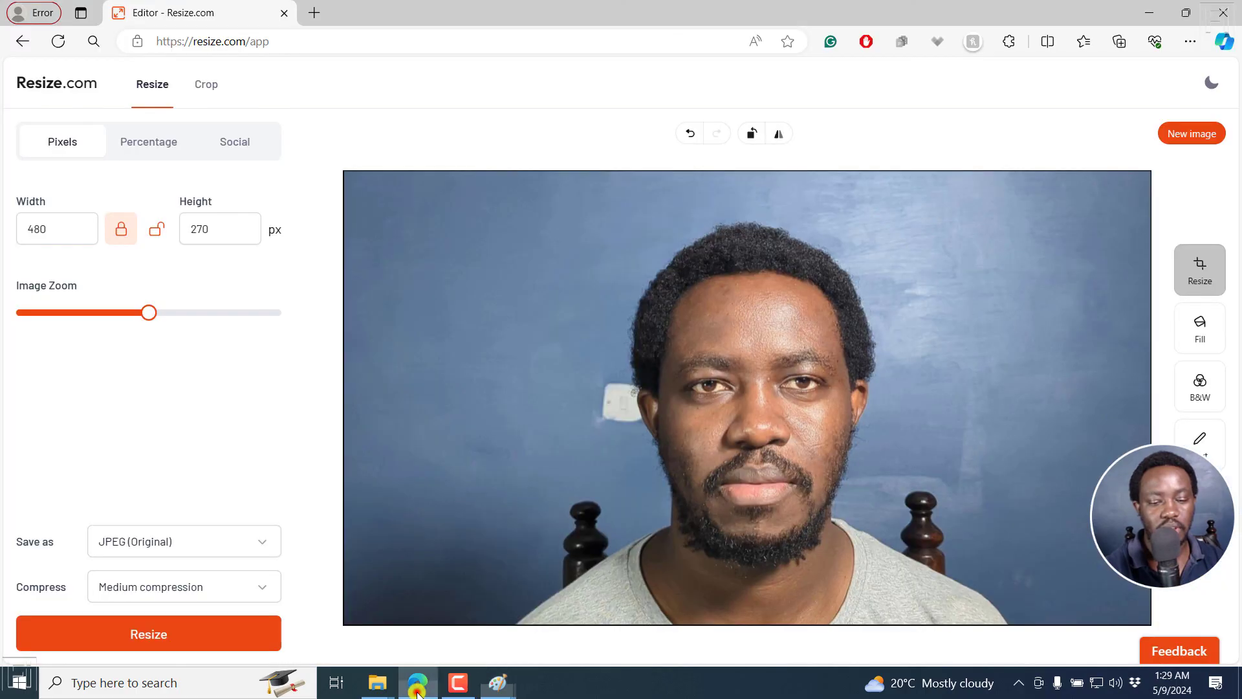